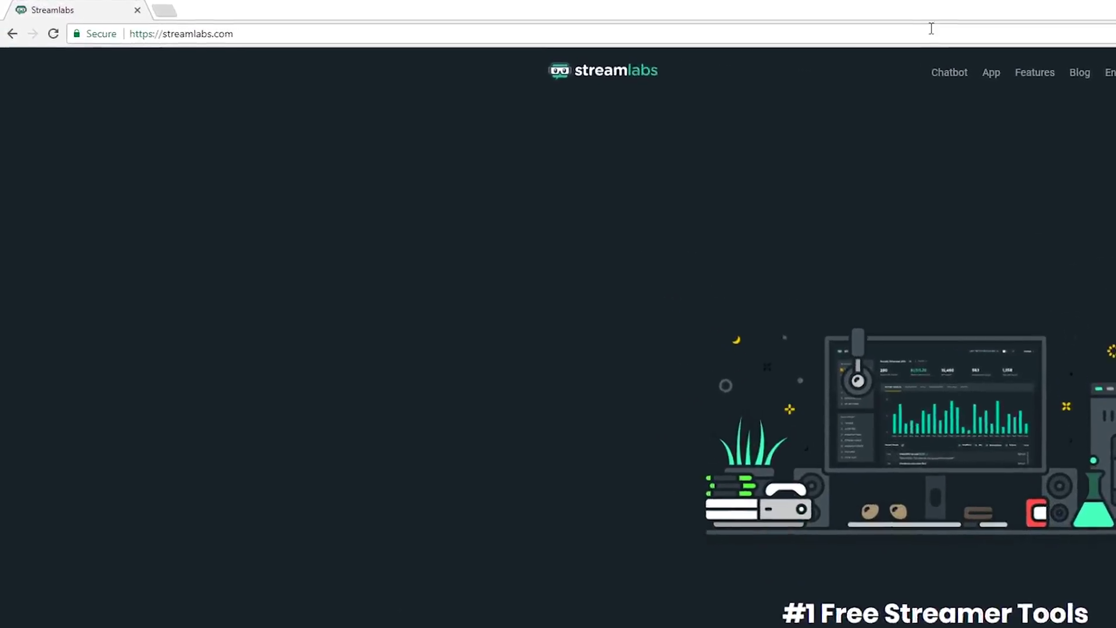
Step: Select the site address in the browser's address bar on the Streamlabs homepage
click(922, 33)
click(923, 33)
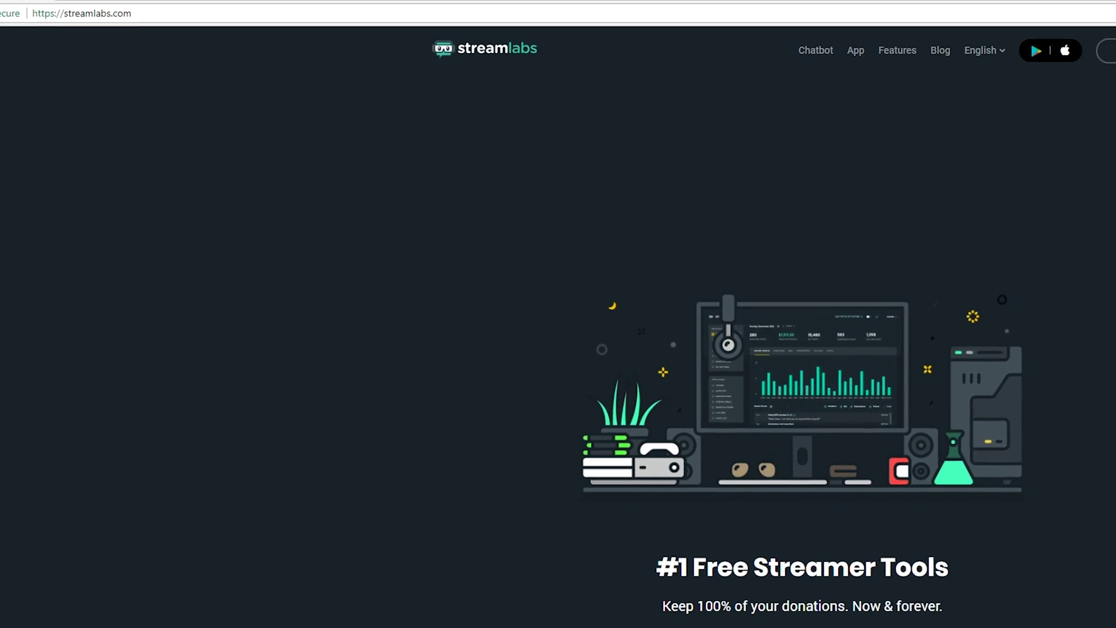
Step: Go to the Streamlabs login page and sign in with the Twitch account
click(617, 605)
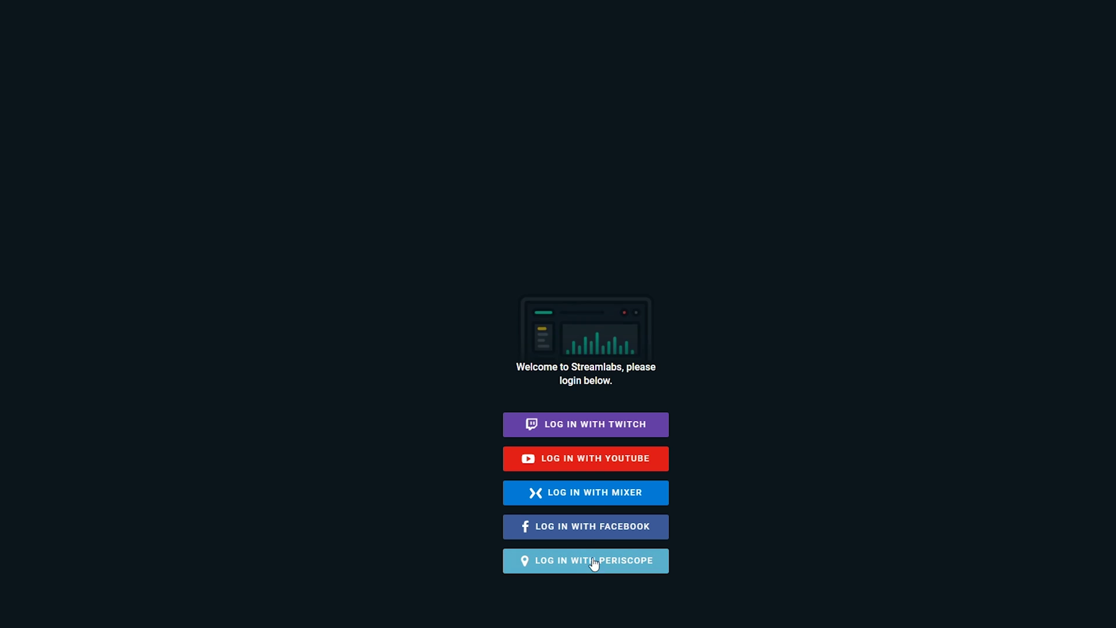
click(596, 431)
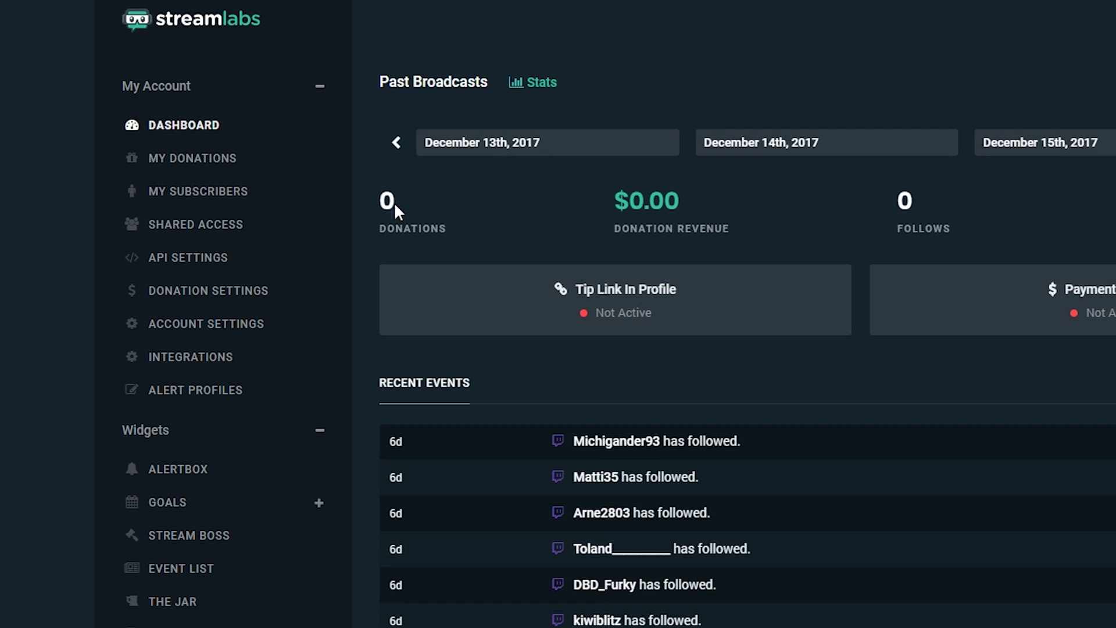
Step: Submit a PayPal connection from Donation Settings, then select the tip page address
click(203, 294)
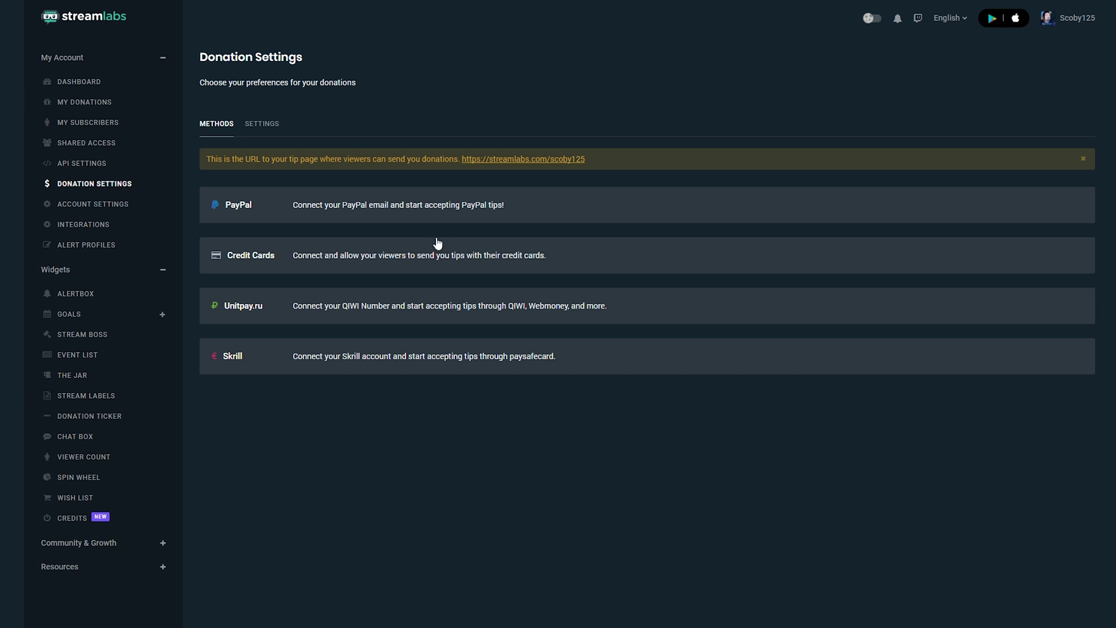
click(350, 213)
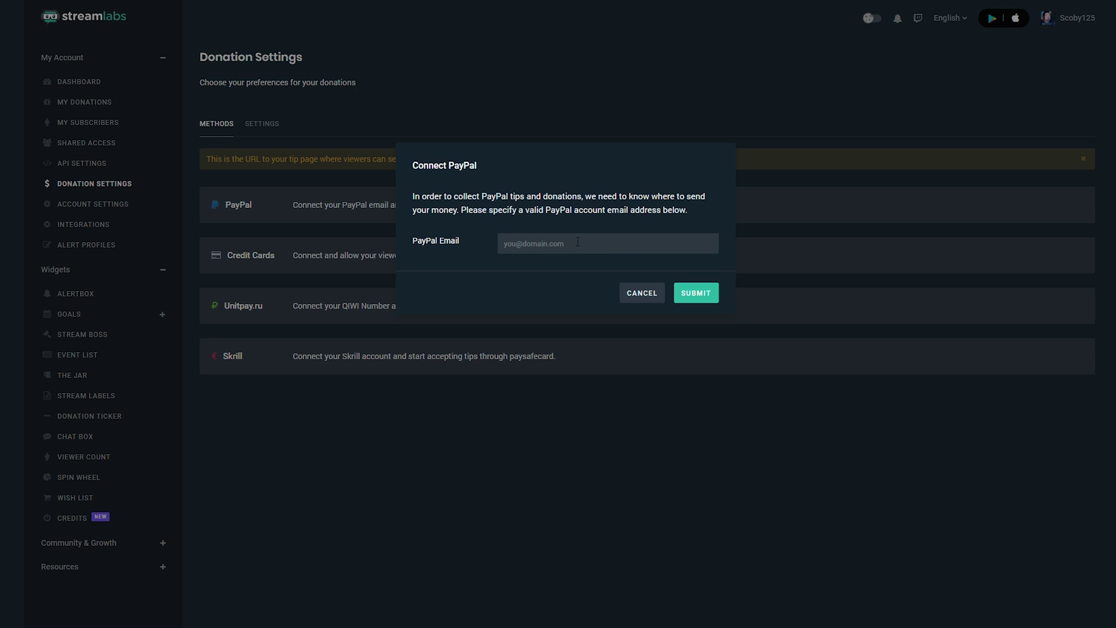
click(698, 296)
drag(586, 159, 459, 159)
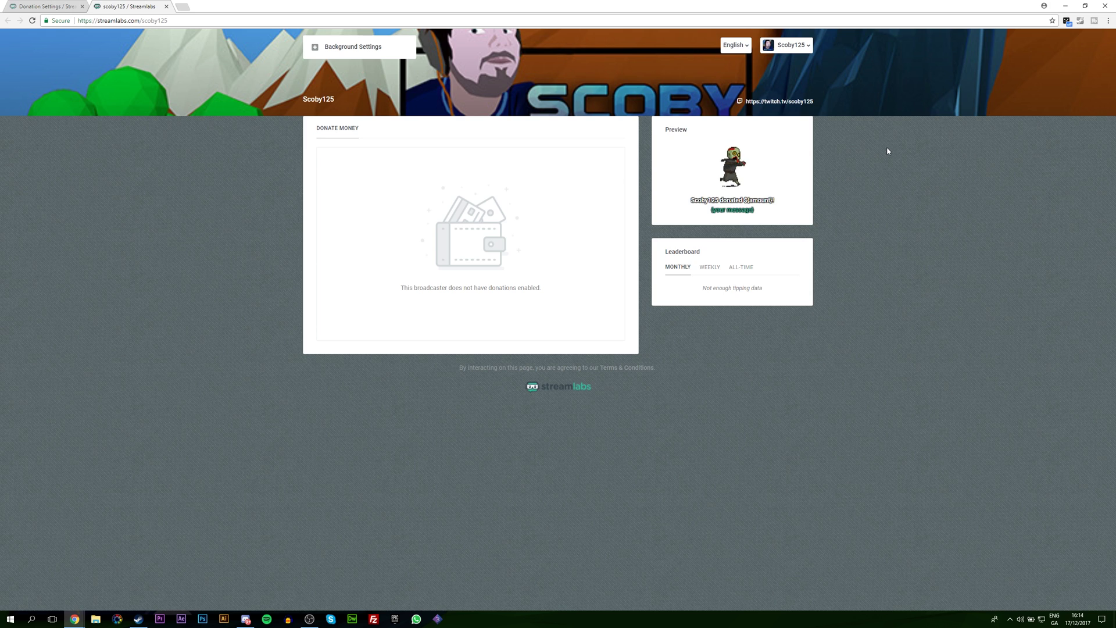
Step: Close the tip page tab to return to Donation Settings
key(ctrl+w)
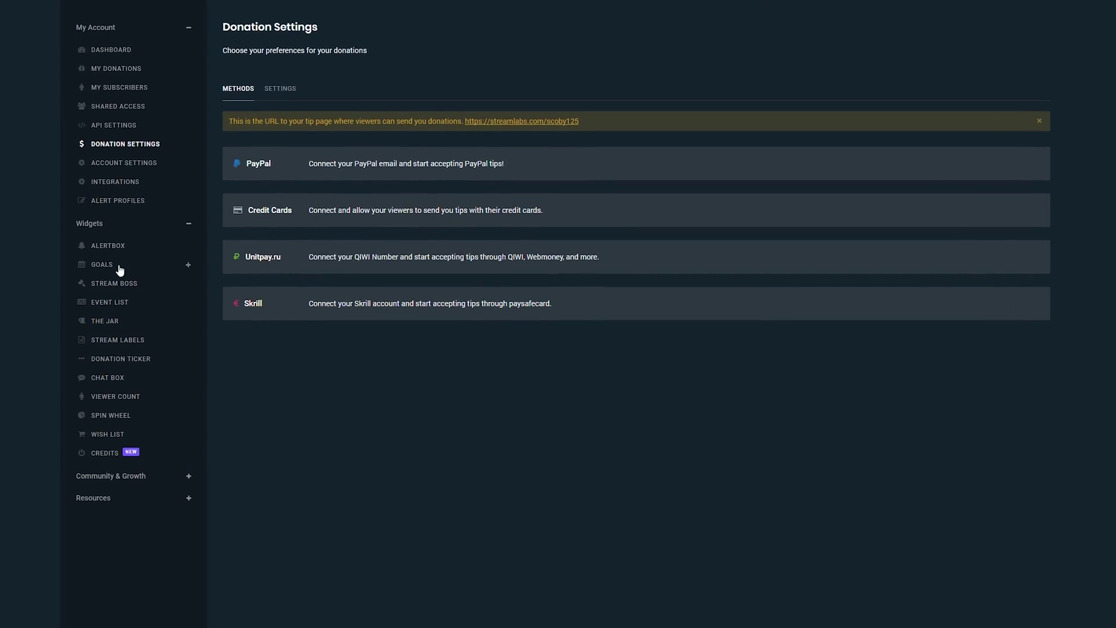
Step: Open the Alertbox widget's settings for donation alerts
click(188, 223)
click(188, 223)
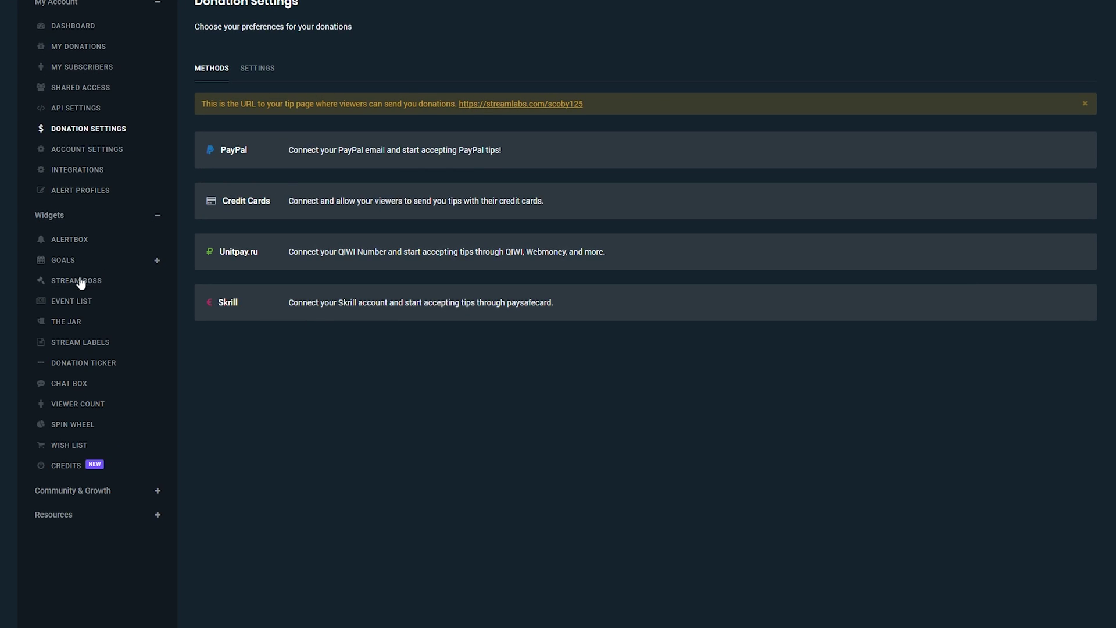
click(78, 244)
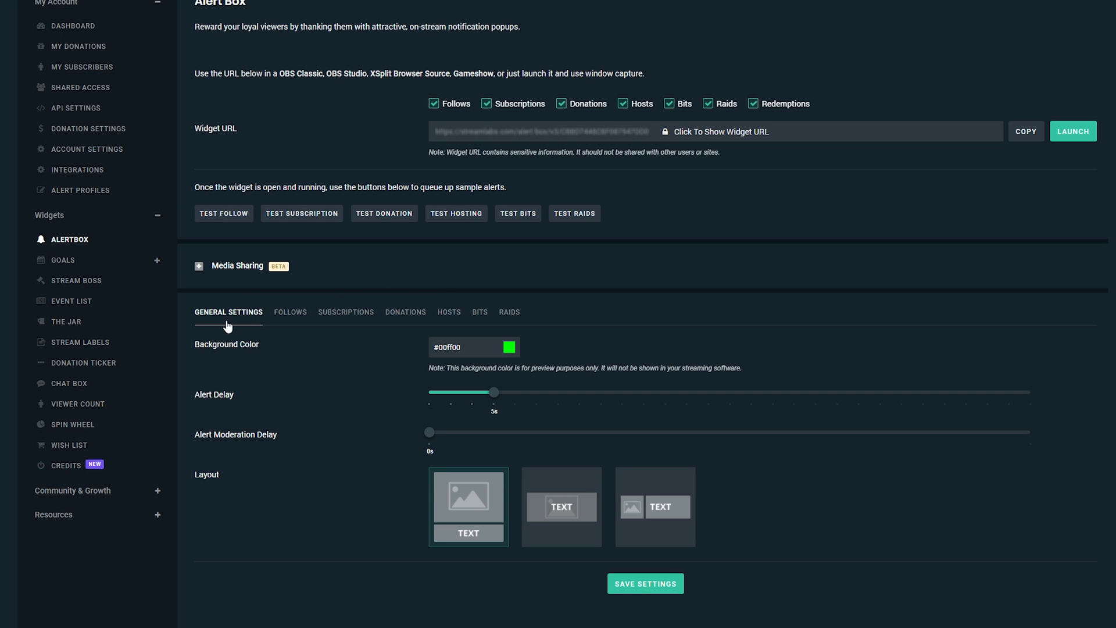
click(405, 321)
scroll(1041, 253, down, 4)
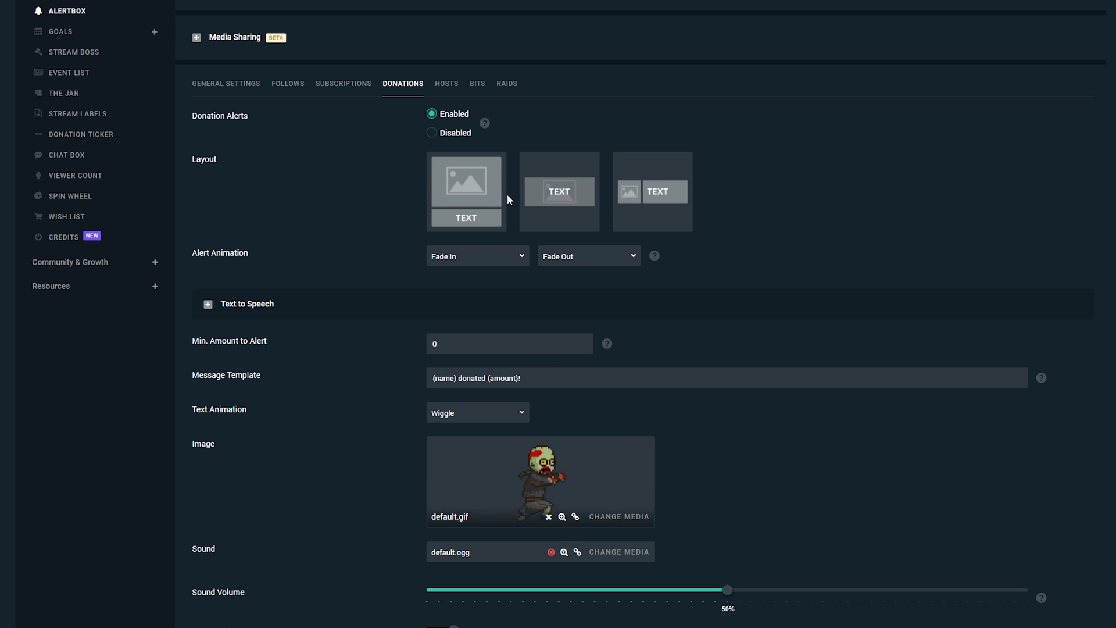
scroll(885, 179, down, 1)
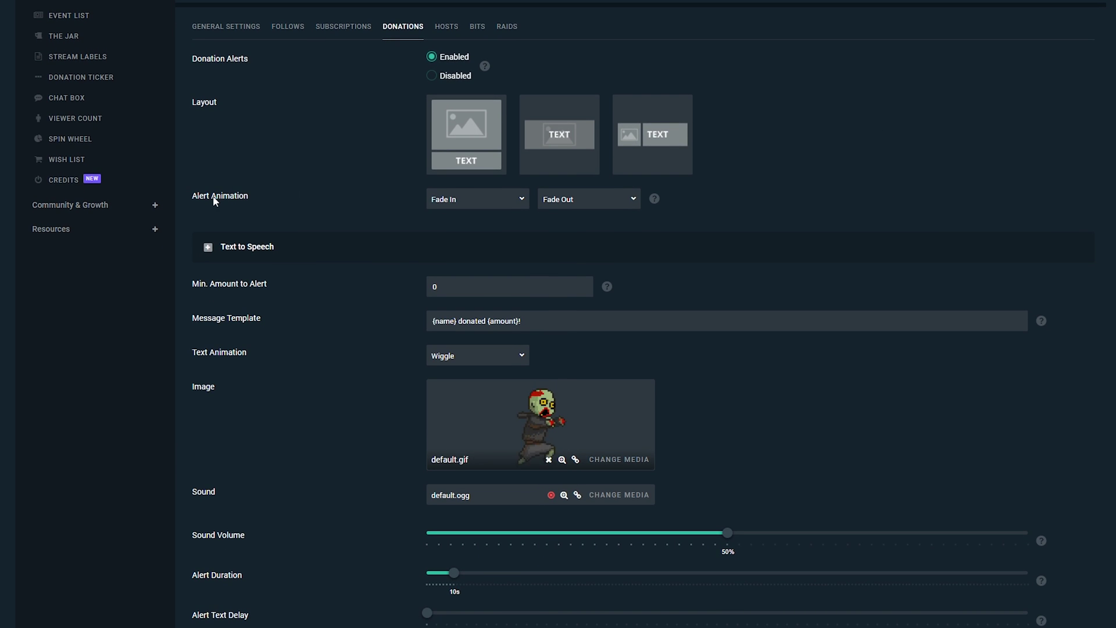
Step: Review the alert animation options, keeping Fade In, then expand Text to Speech
click(503, 203)
scroll(489, 288, down, 3)
scroll(490, 294, up, 3)
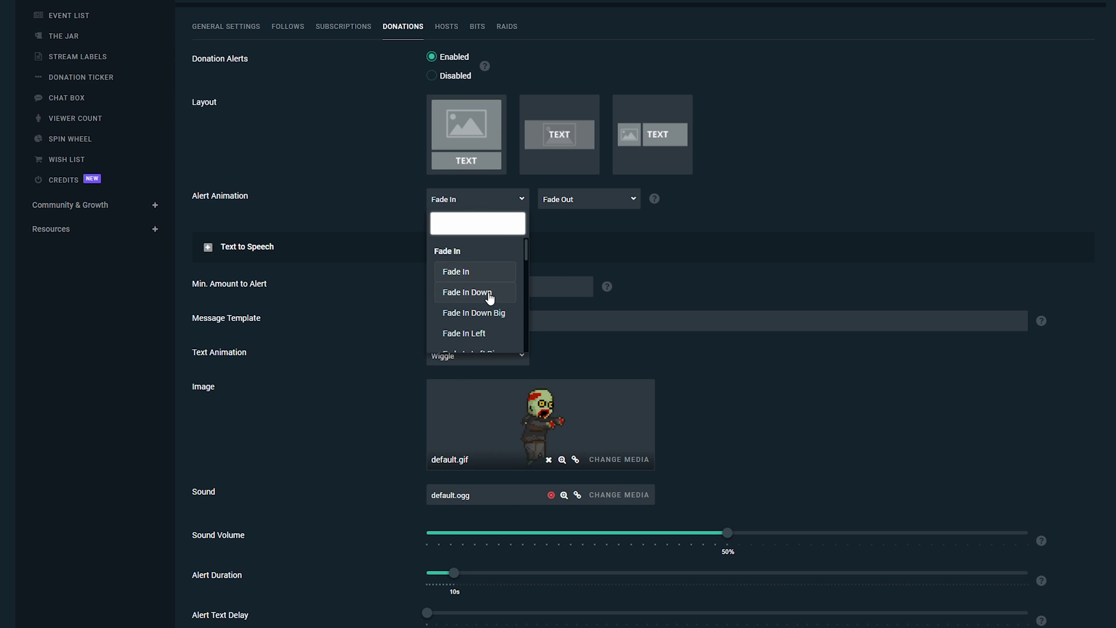
click(773, 212)
scroll(910, 203, down, 1)
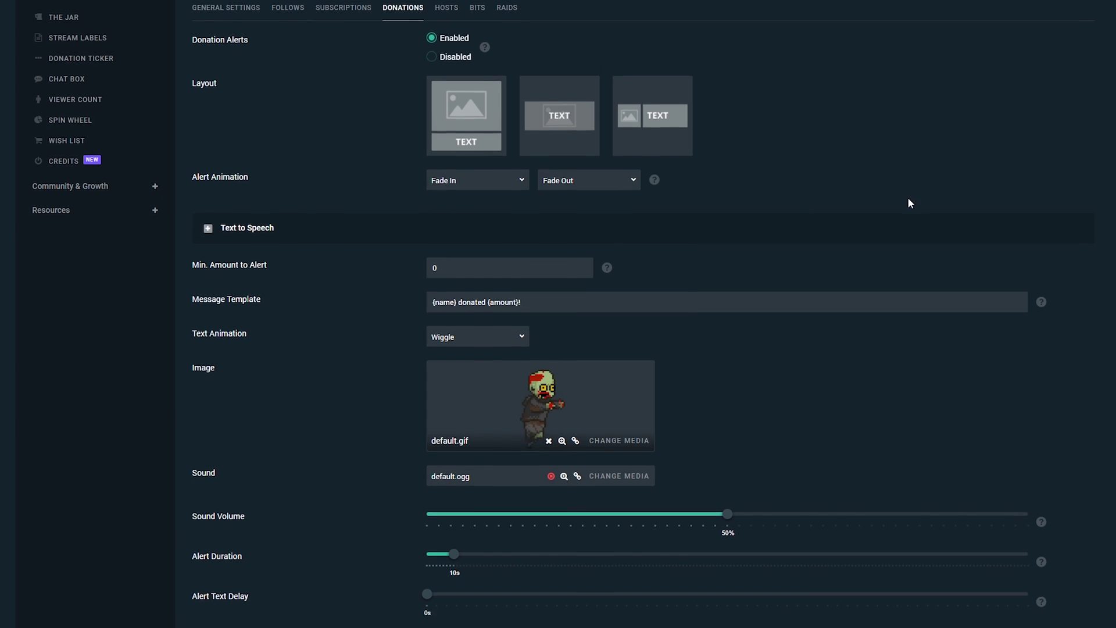
click(259, 191)
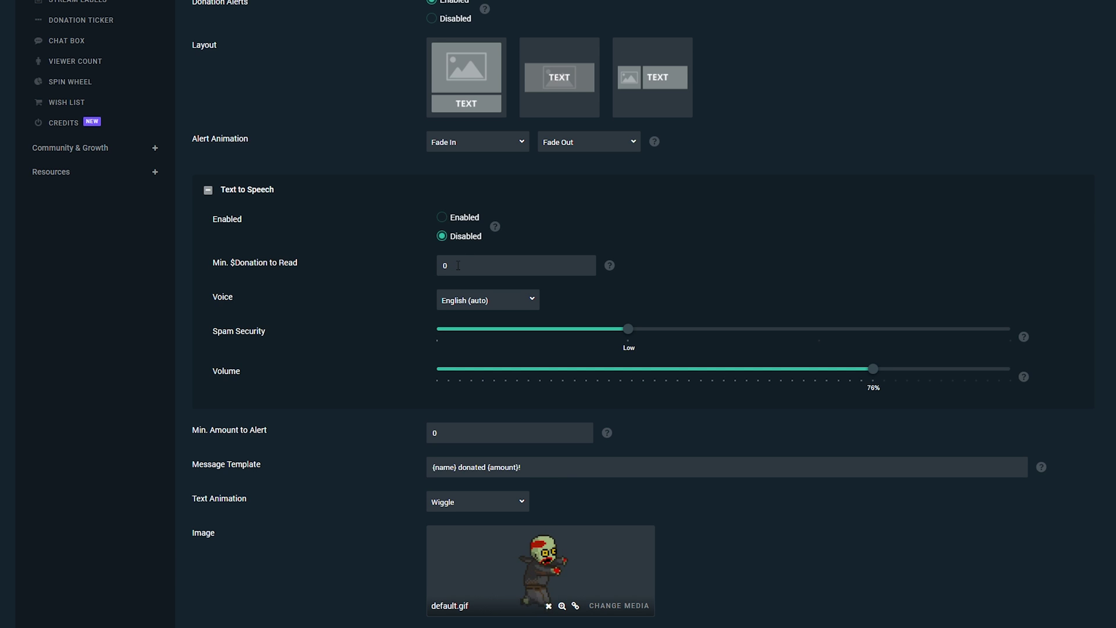
Step: Enable Text to Speech and set the minimum donation to read to 10
click(444, 218)
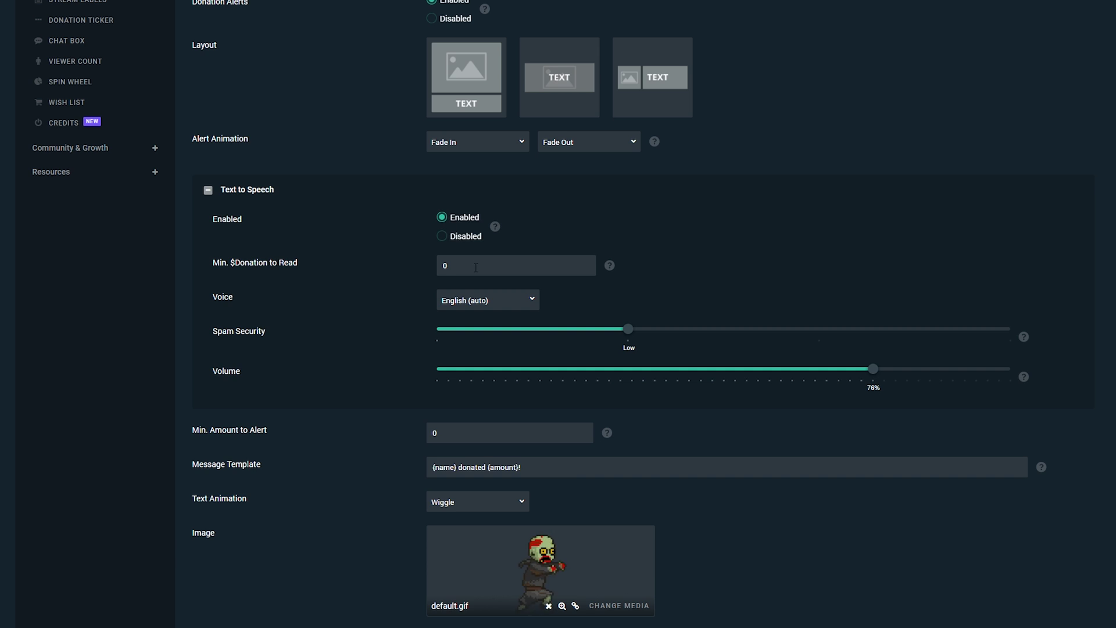
click(475, 268)
key(BackSpace)
text(10)
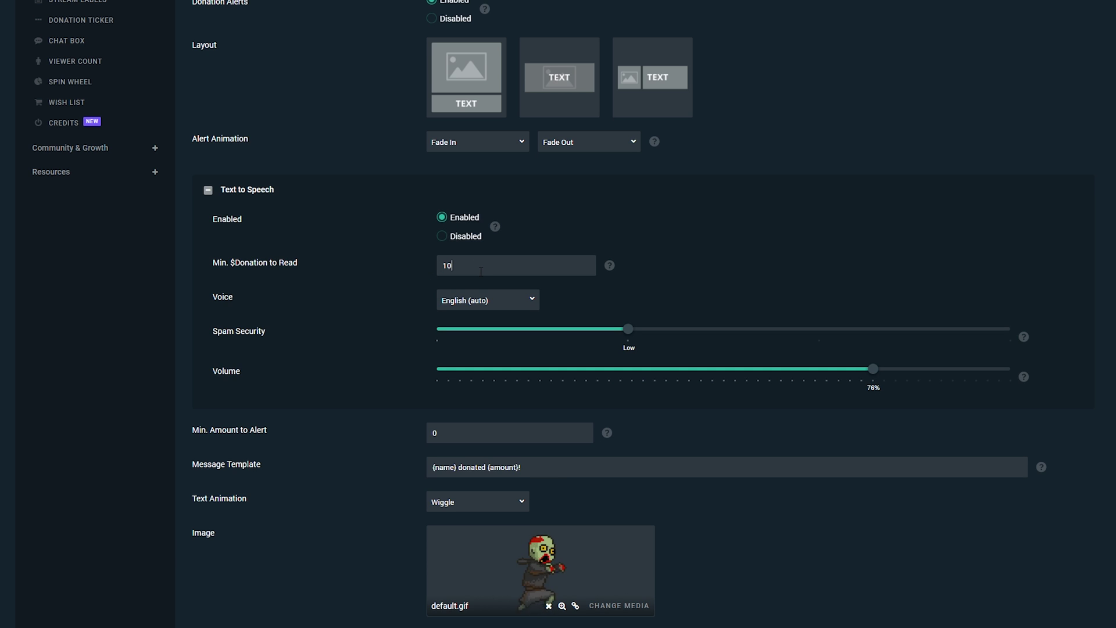
Step: Keep the voice at English (auto) and leave Spam Security at Low
scroll(817, 226, down, 1)
click(454, 248)
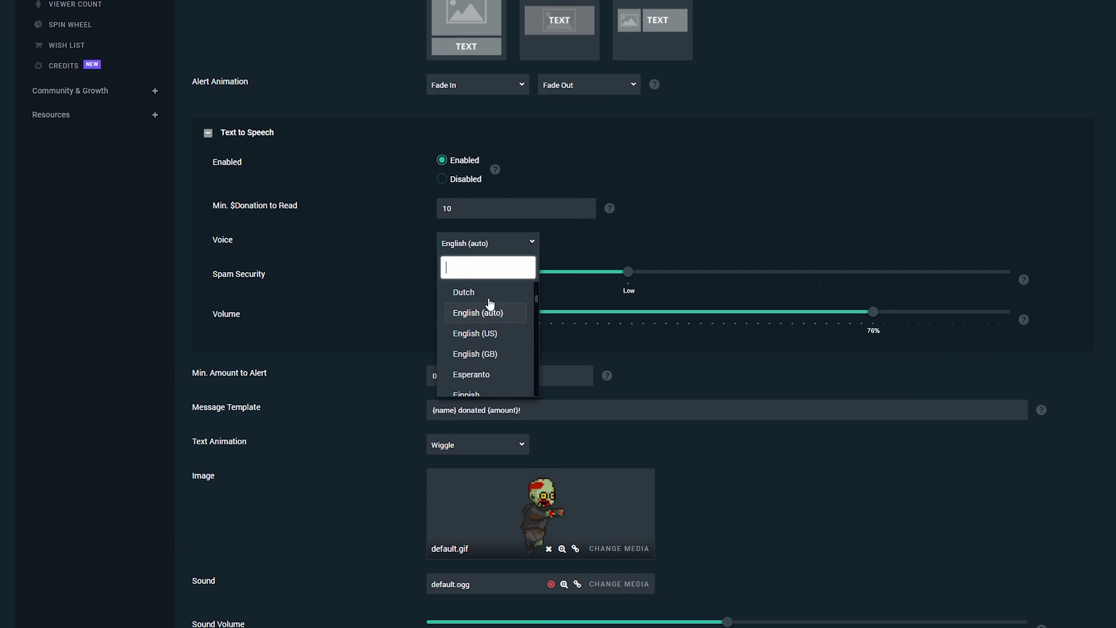
scroll(490, 304, down, 6)
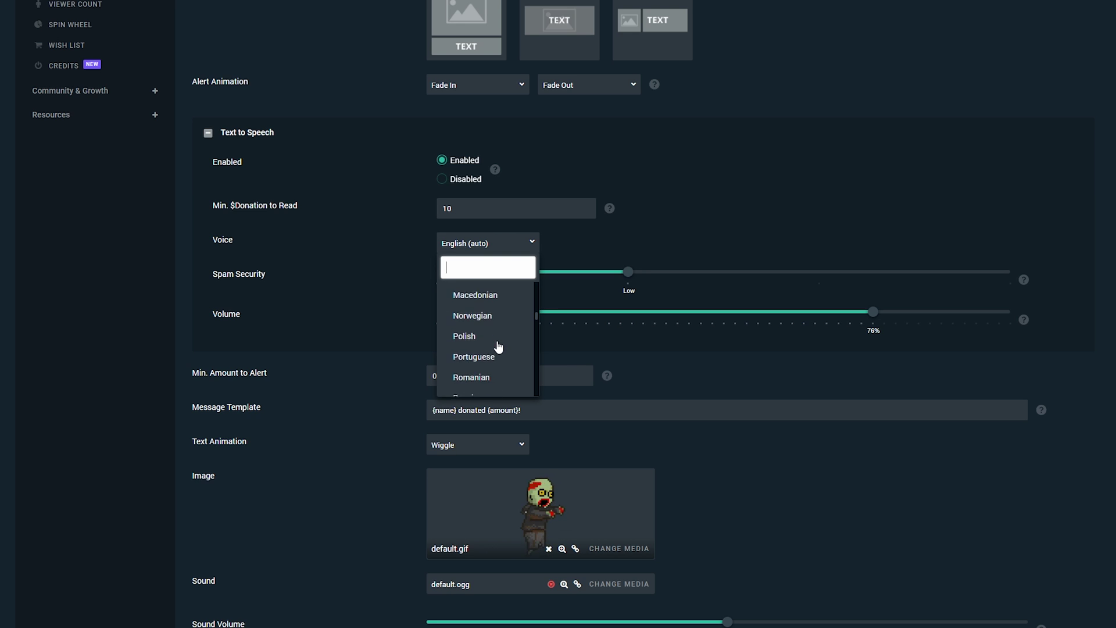
scroll(498, 346, down, 8)
click(634, 239)
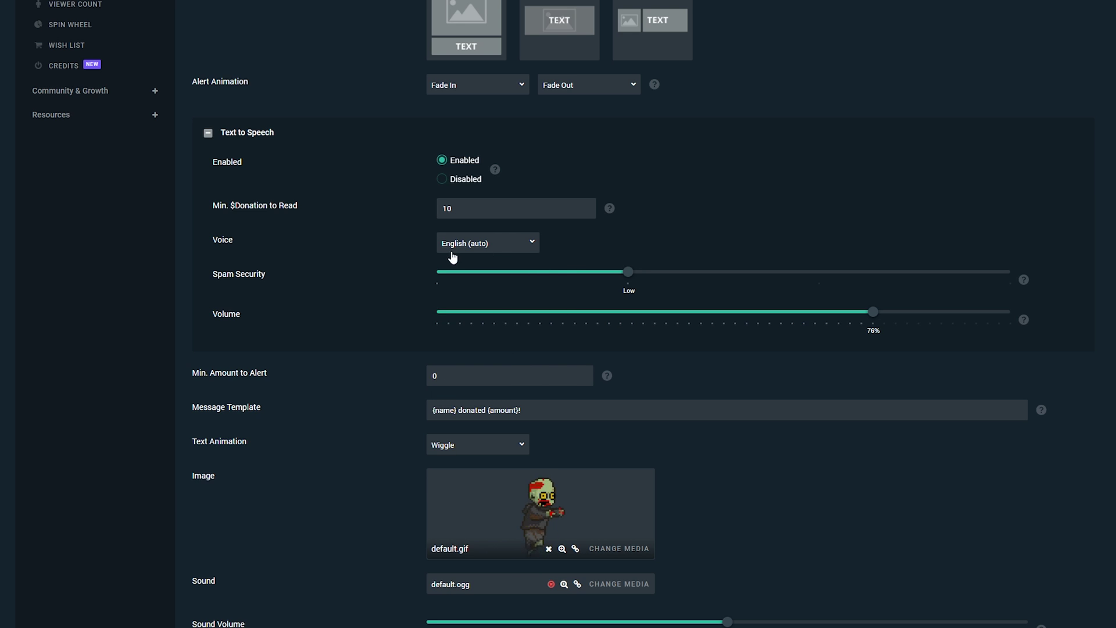
scroll(566, 246, down, 1)
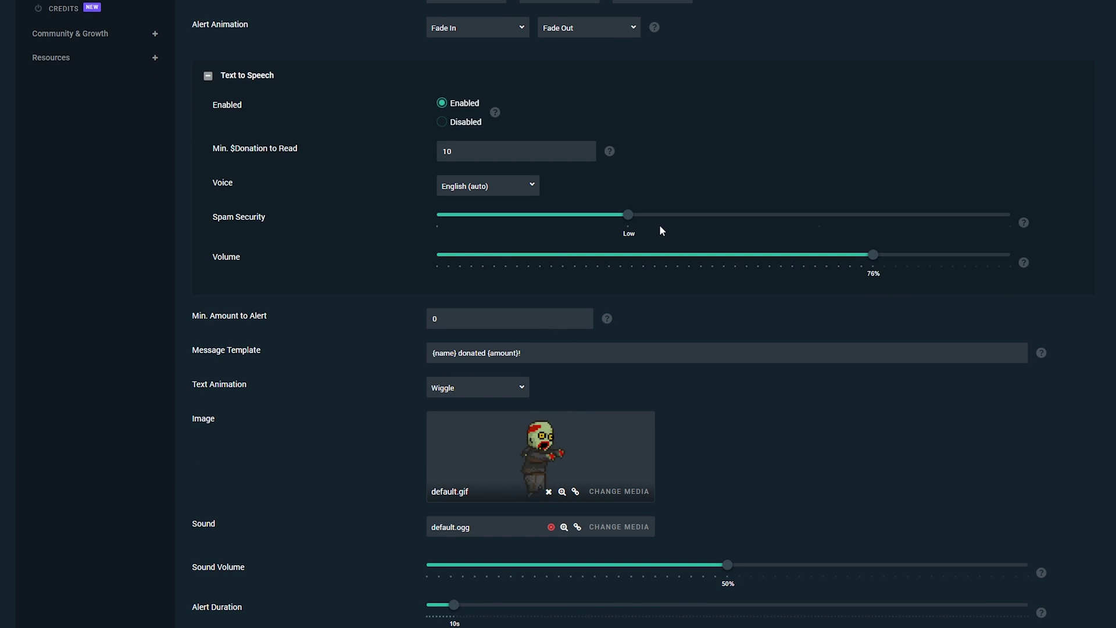
drag(660, 225, 1001, 220)
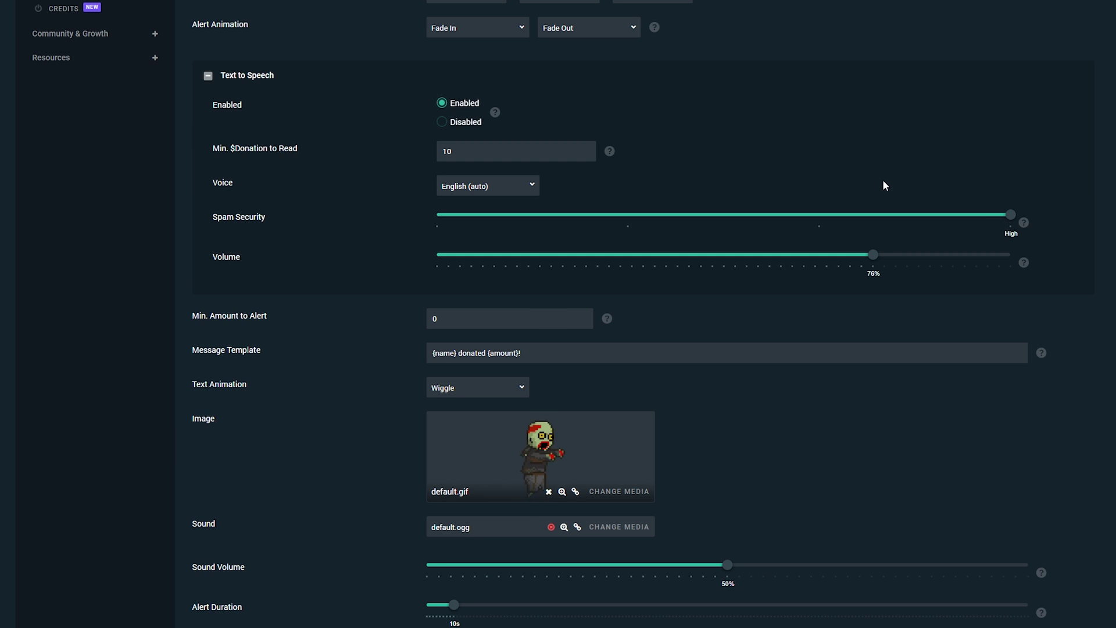
drag(1013, 216, 669, 215)
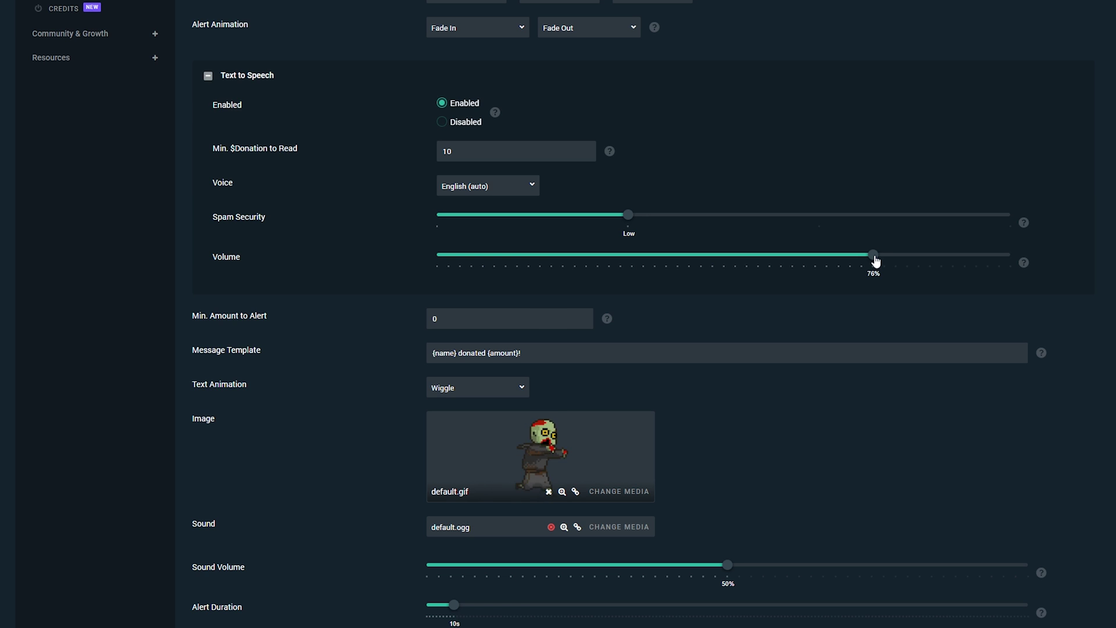
Step: Inspect the Message Template, highlighting its {name} and {amount} placeholders
scroll(440, 232, down, 3)
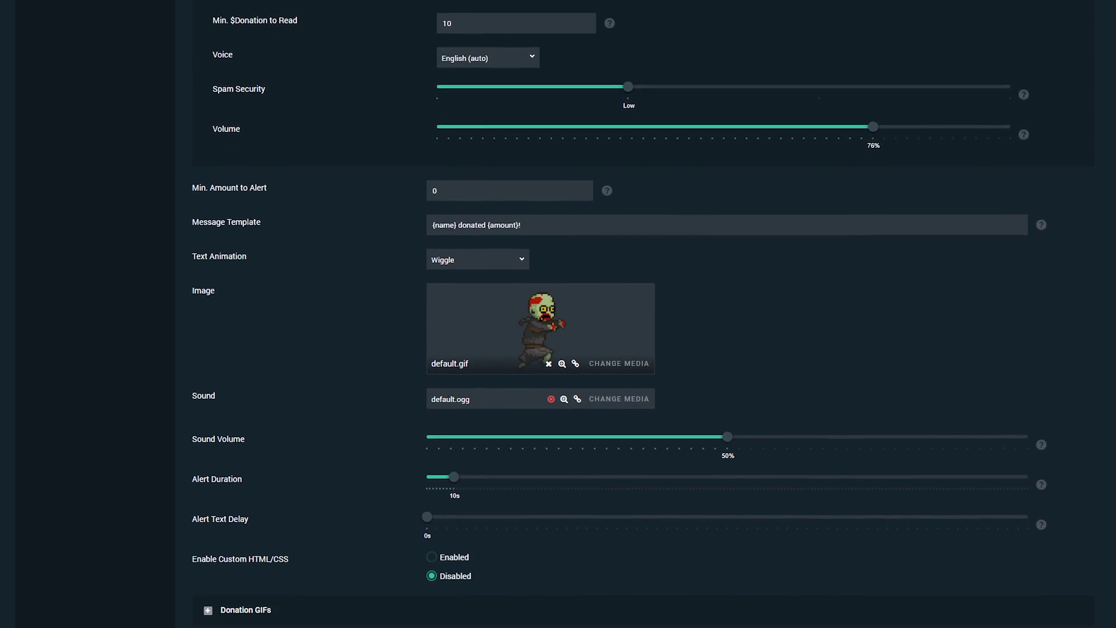
click(440, 150)
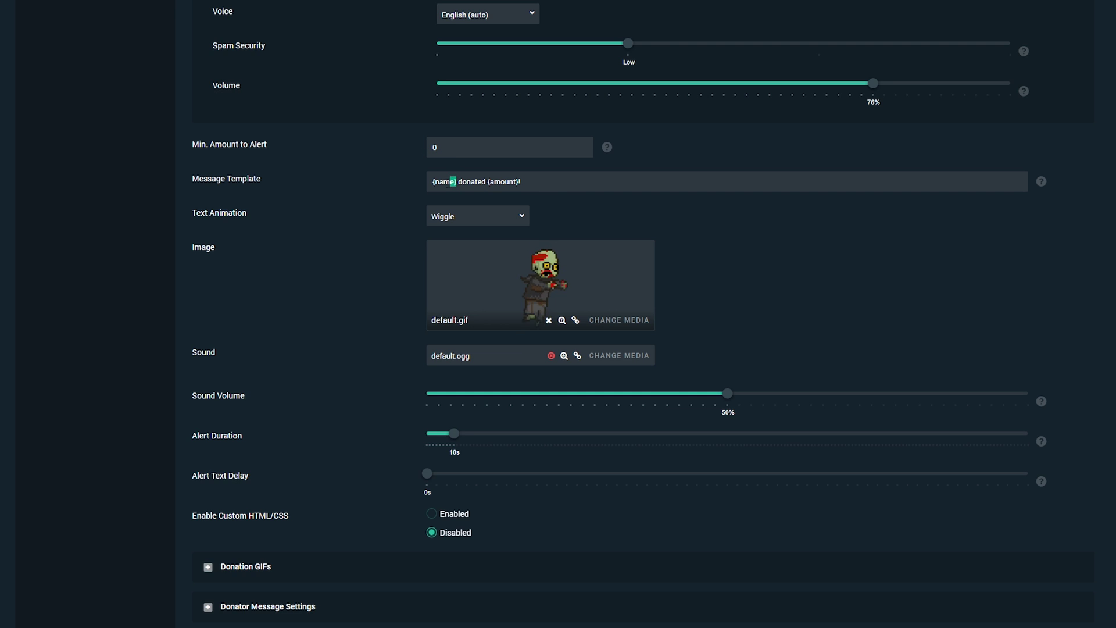
drag(451, 181, 433, 181)
drag(487, 182, 515, 181)
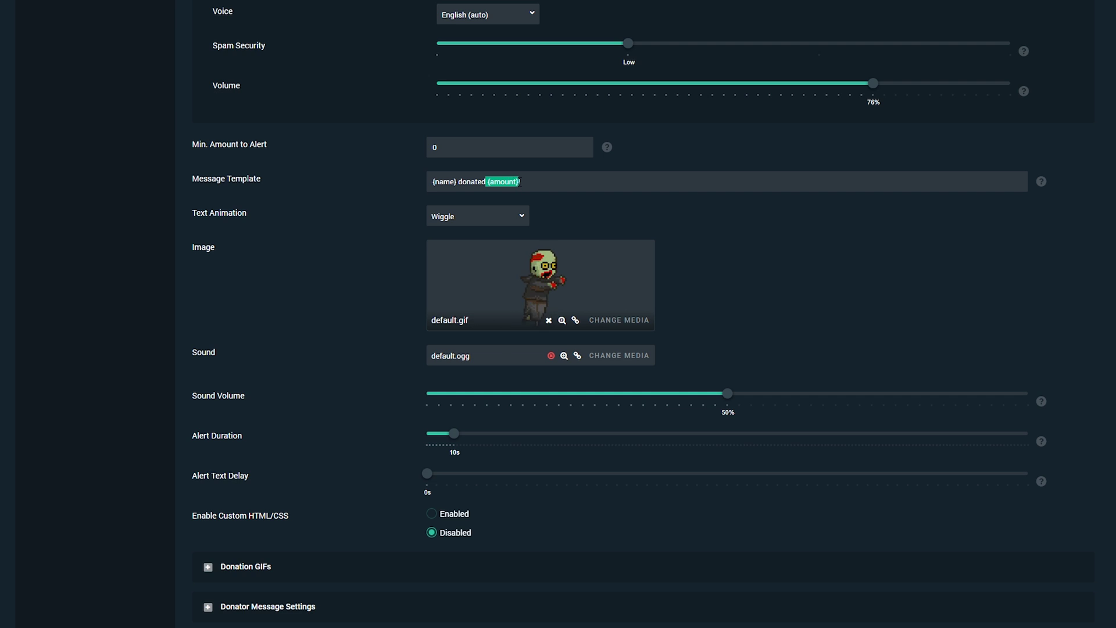
click(478, 185)
scroll(837, 232, down, 1)
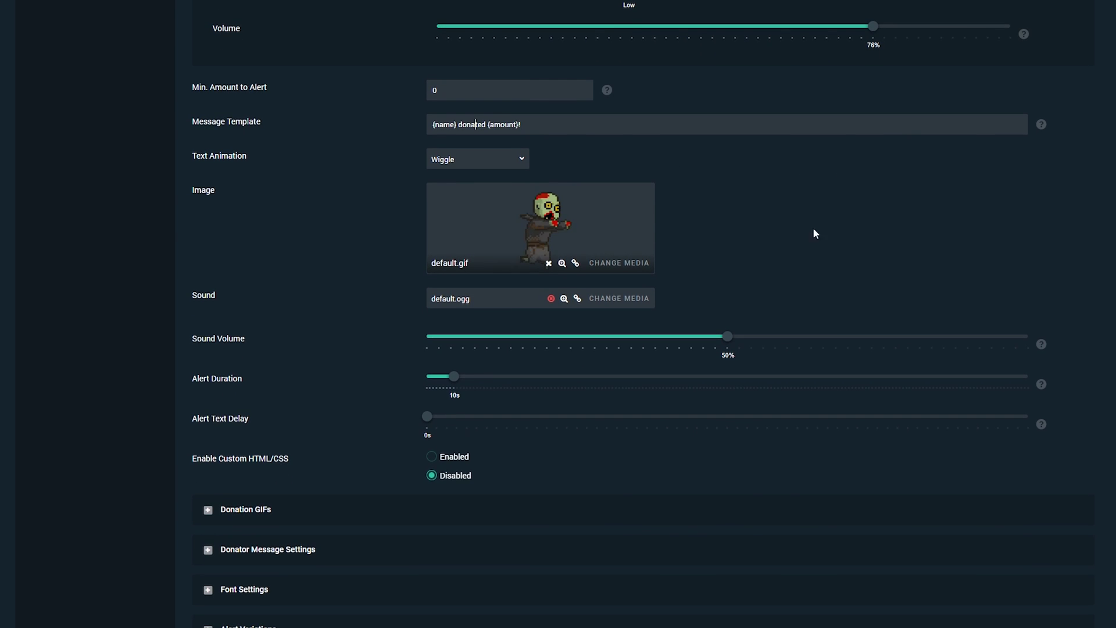
Step: Change the text animation to Wobble after briefly trying Wave
click(475, 165)
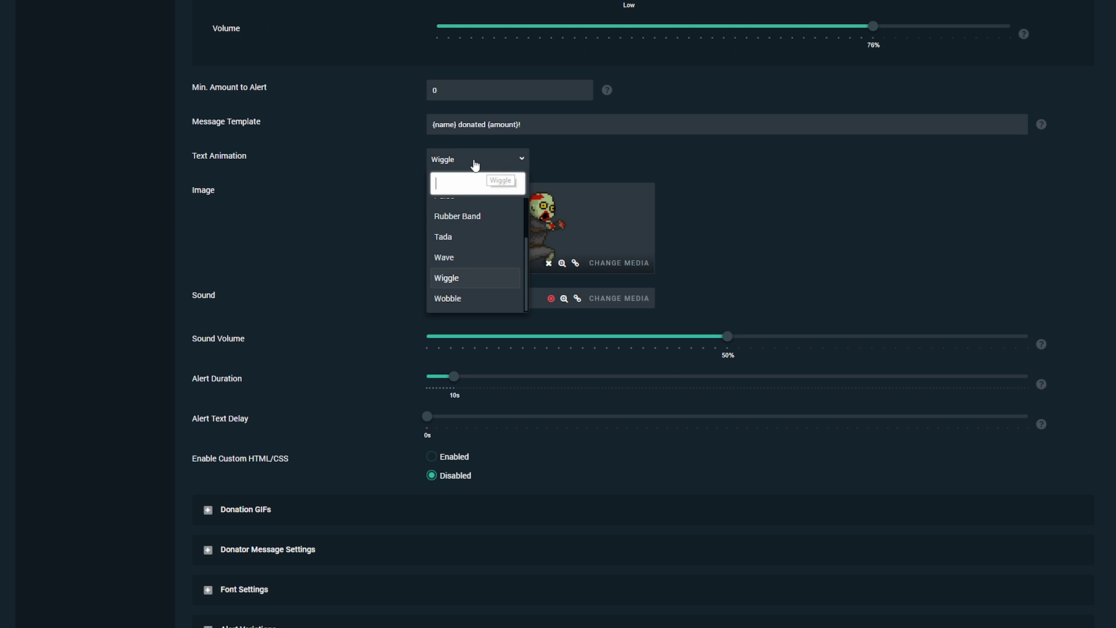
click(455, 258)
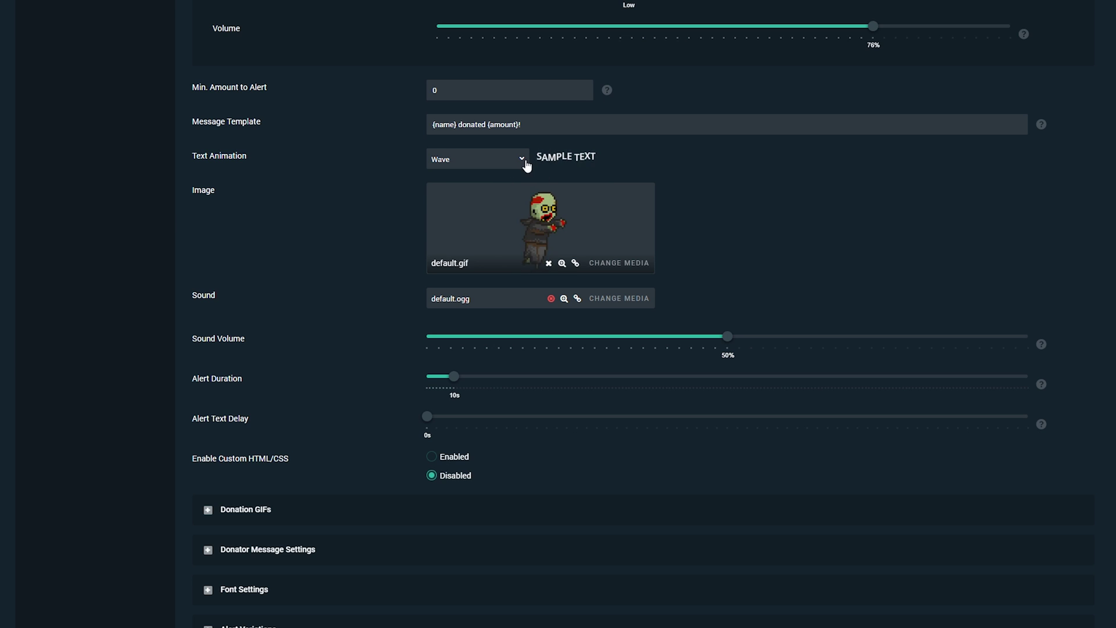
click(462, 166)
click(471, 300)
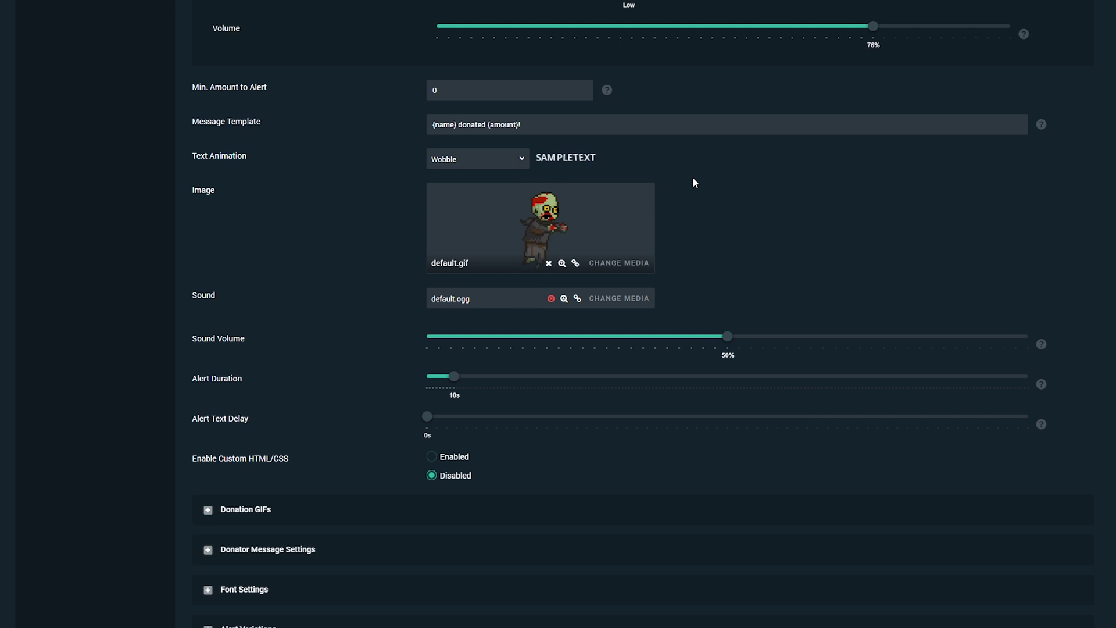
scroll(693, 178, down, 1)
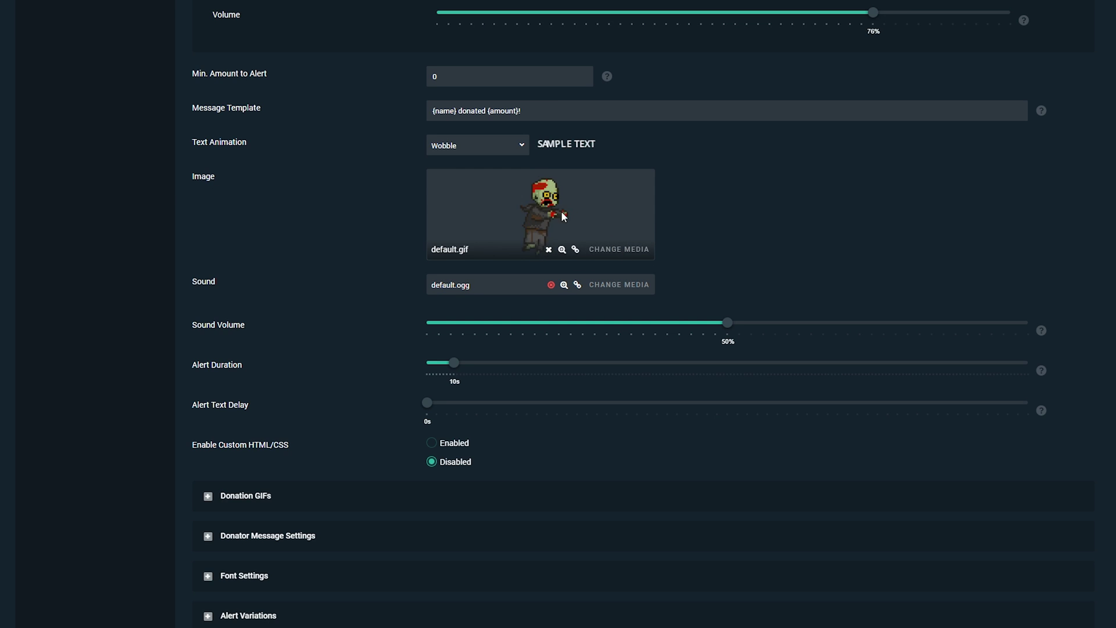
click(625, 250)
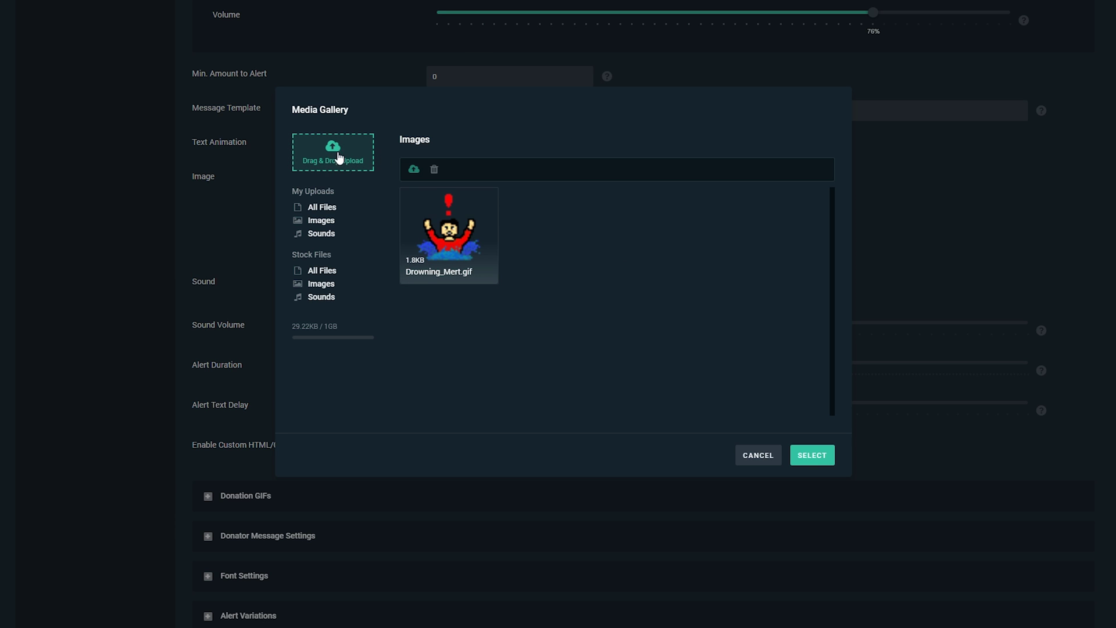
click(324, 273)
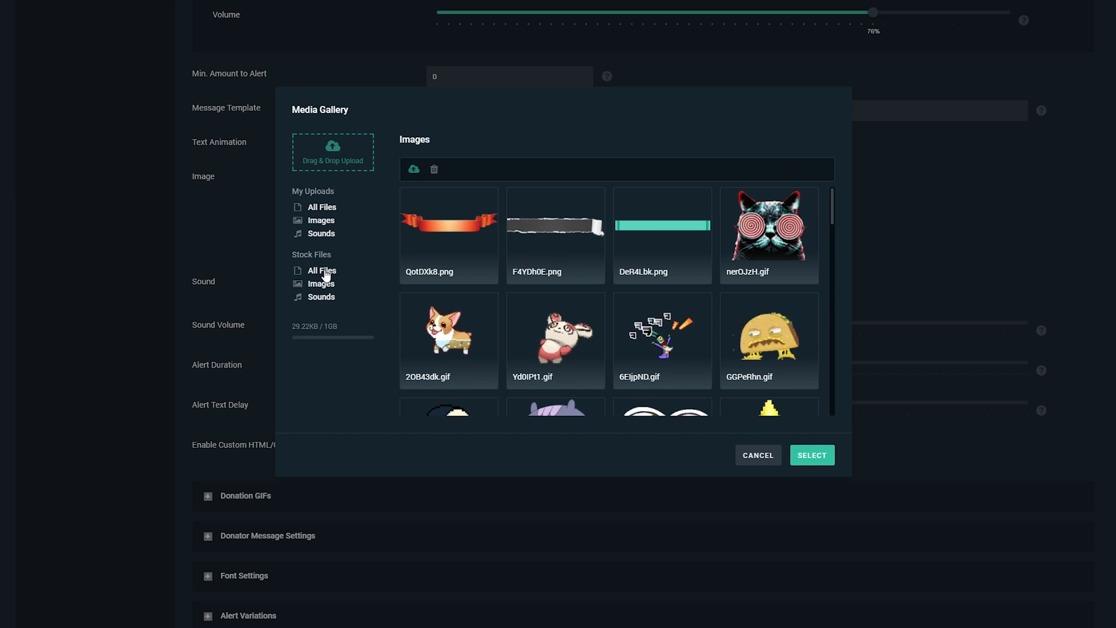
click(758, 456)
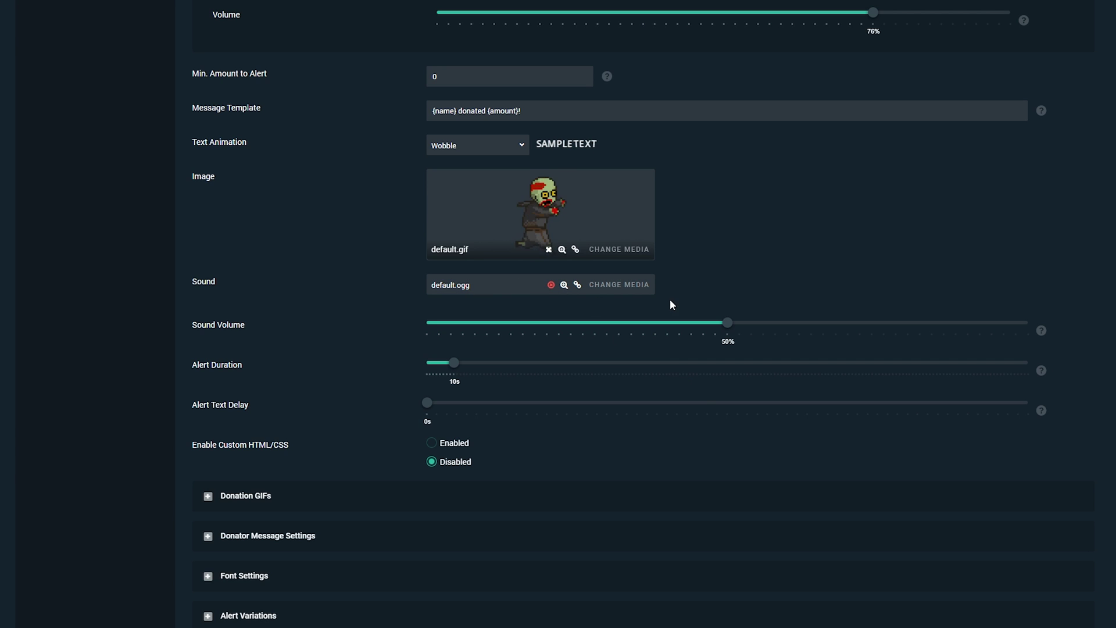
click(617, 286)
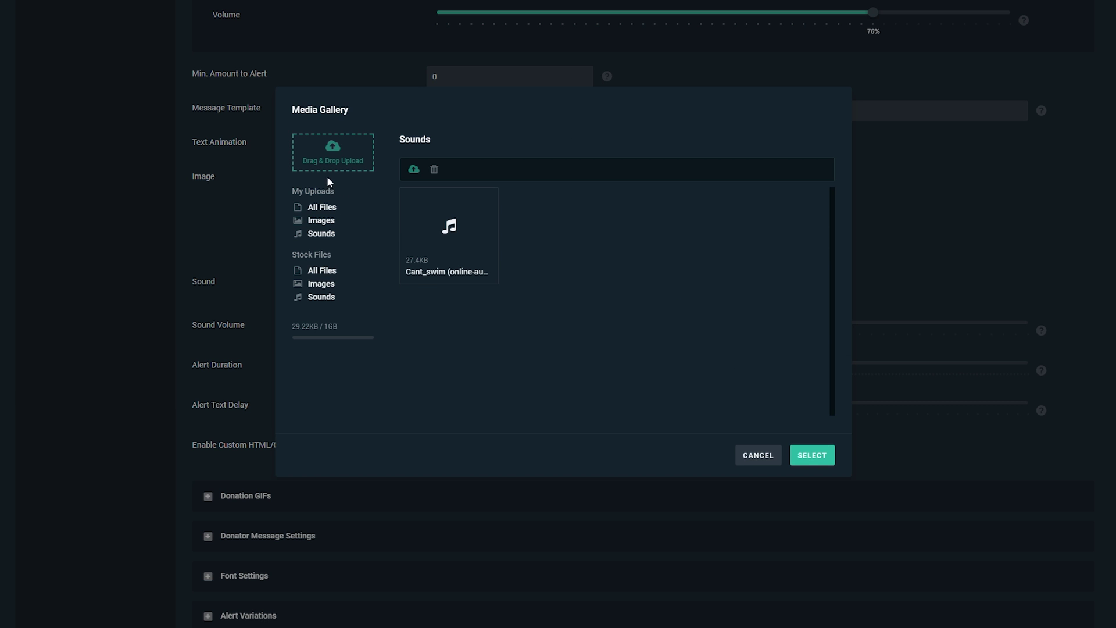
click(326, 275)
click(759, 454)
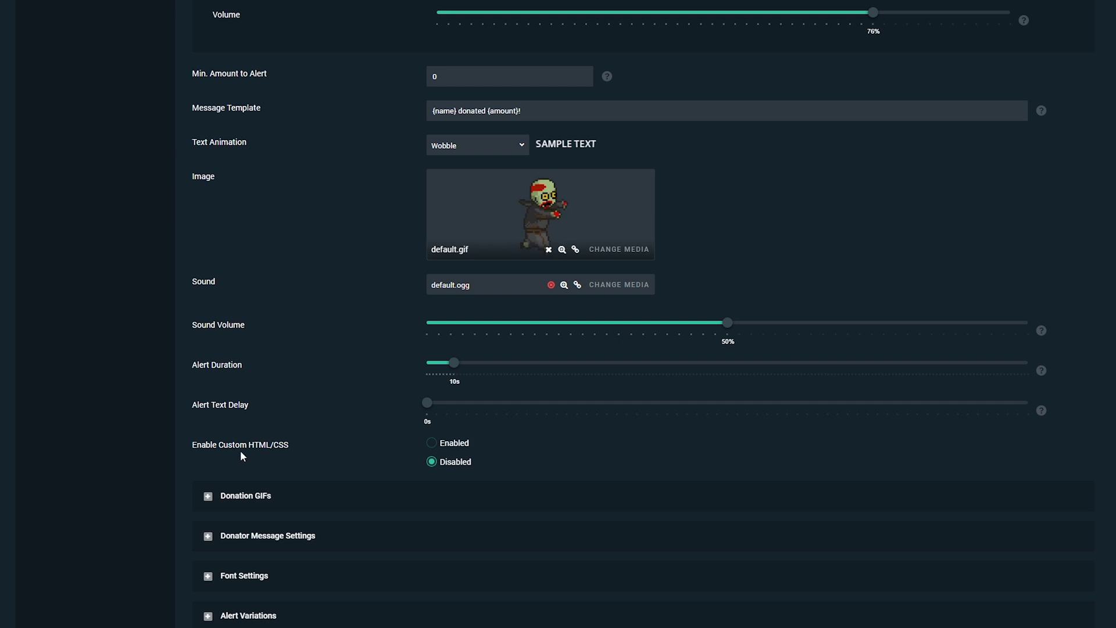
click(431, 443)
scroll(665, 445, down, 2)
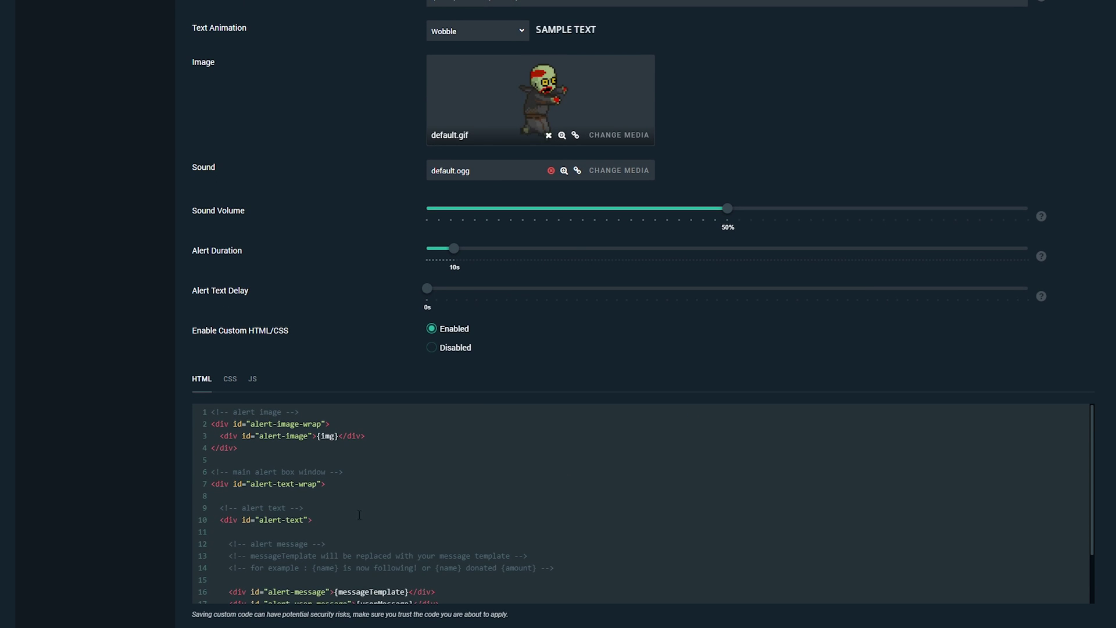
drag(312, 519, 187, 412)
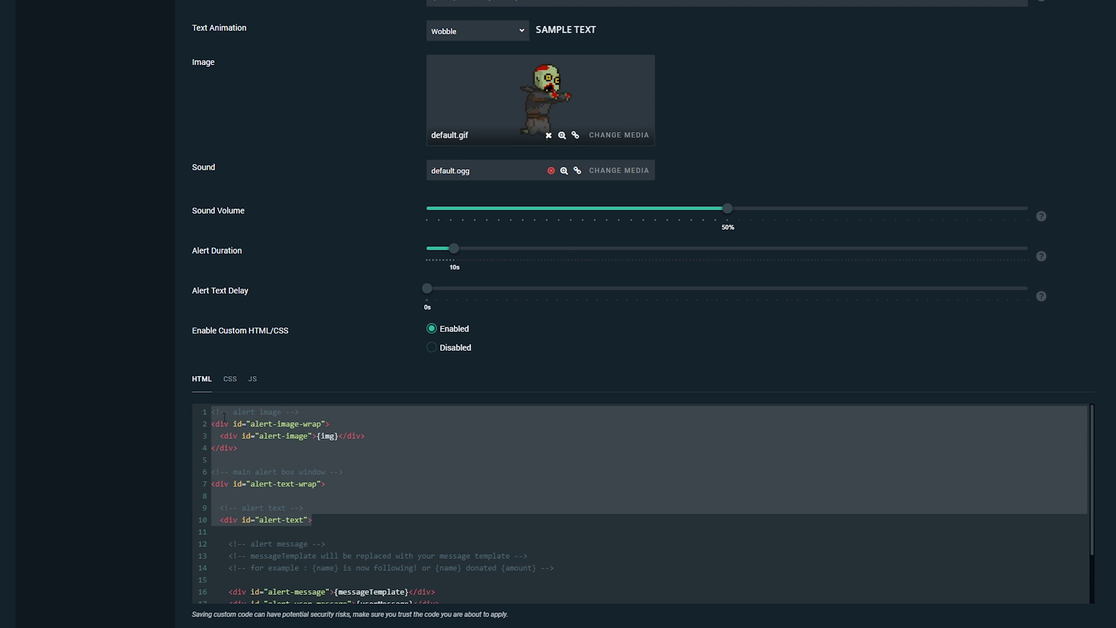
click(436, 363)
click(431, 348)
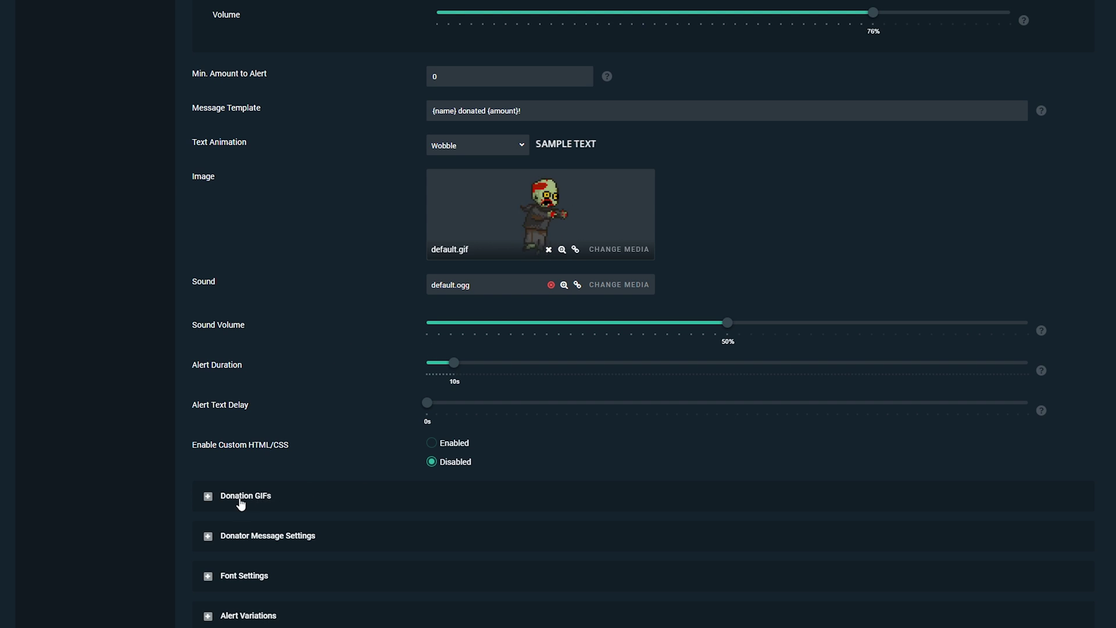
click(294, 494)
scroll(326, 401, down, 2)
scroll(356, 343, down, 3)
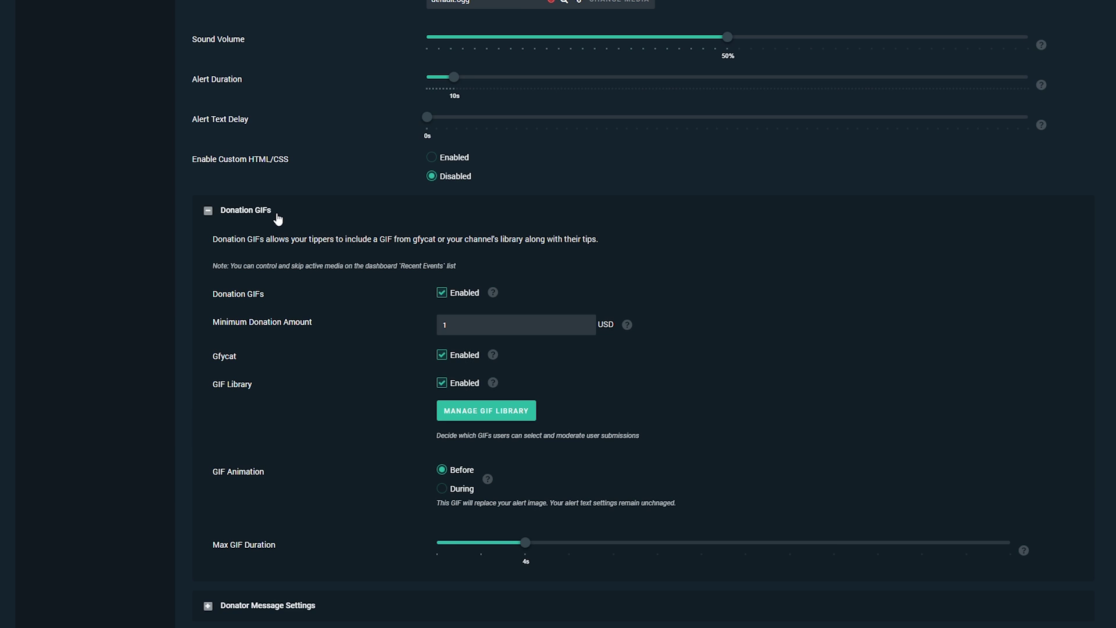
click(254, 212)
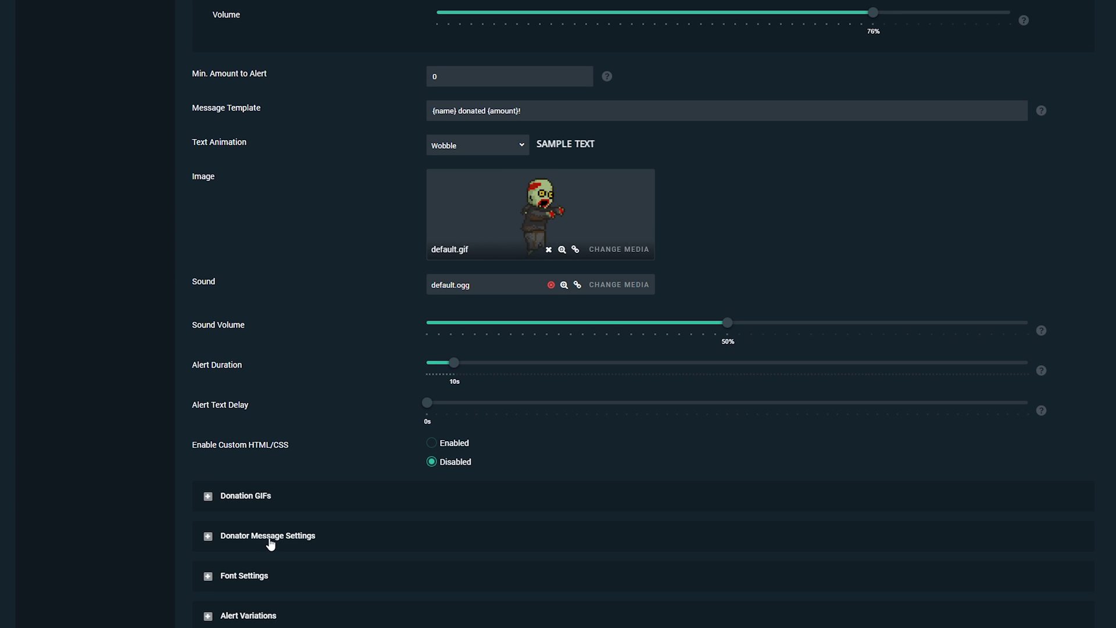
click(270, 537)
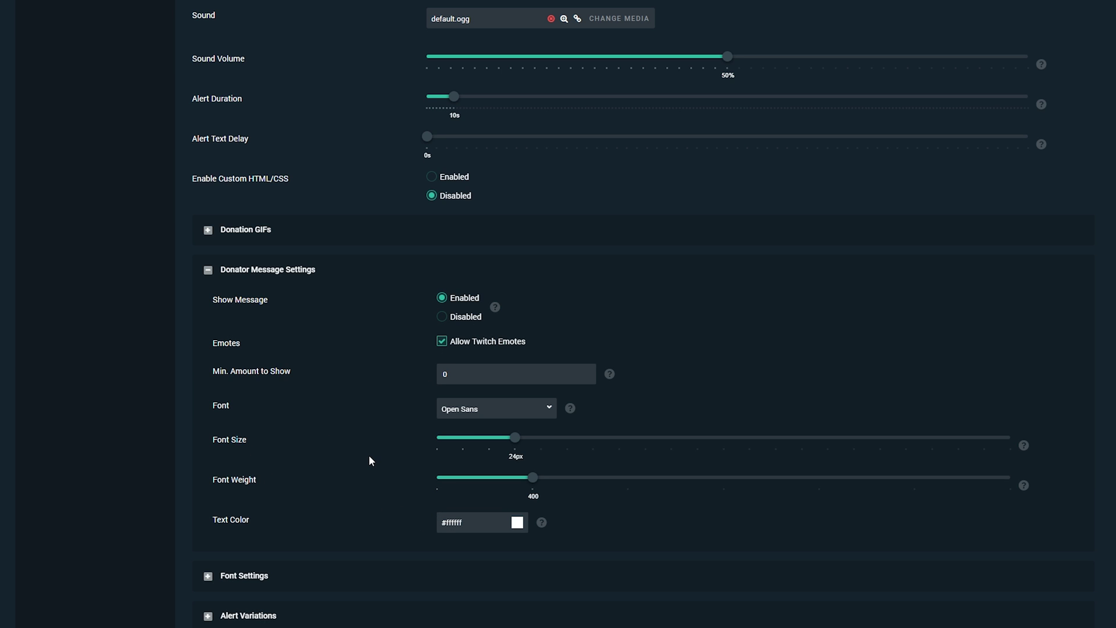
click(283, 276)
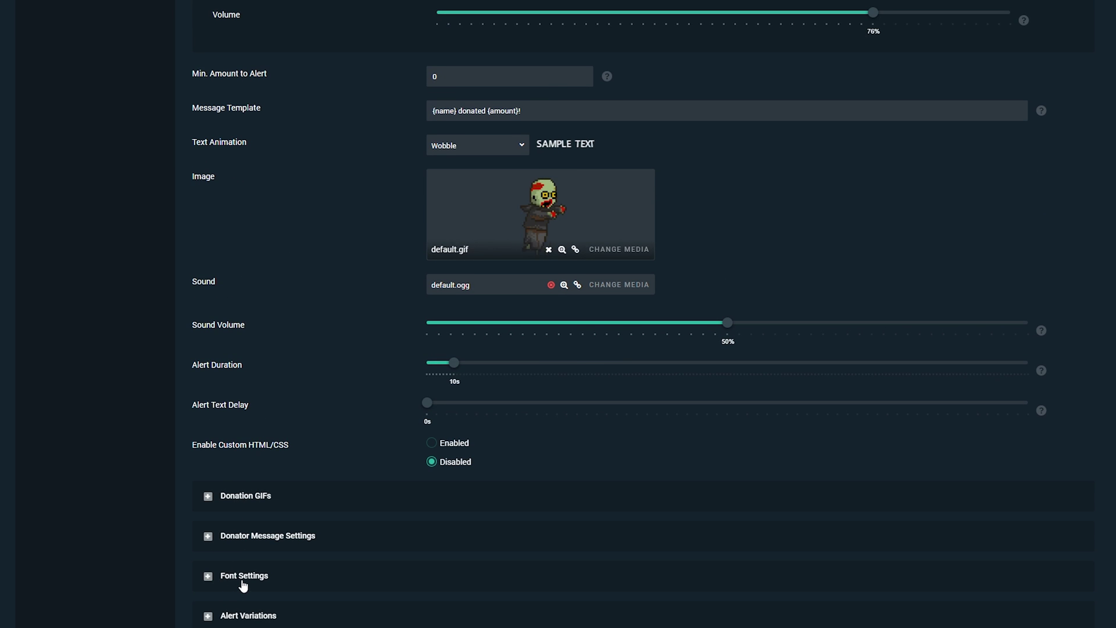
Step: Set the alert font to Oleo Script under Font Settings, then expand Alert Variations
click(303, 574)
scroll(326, 361, down, 3)
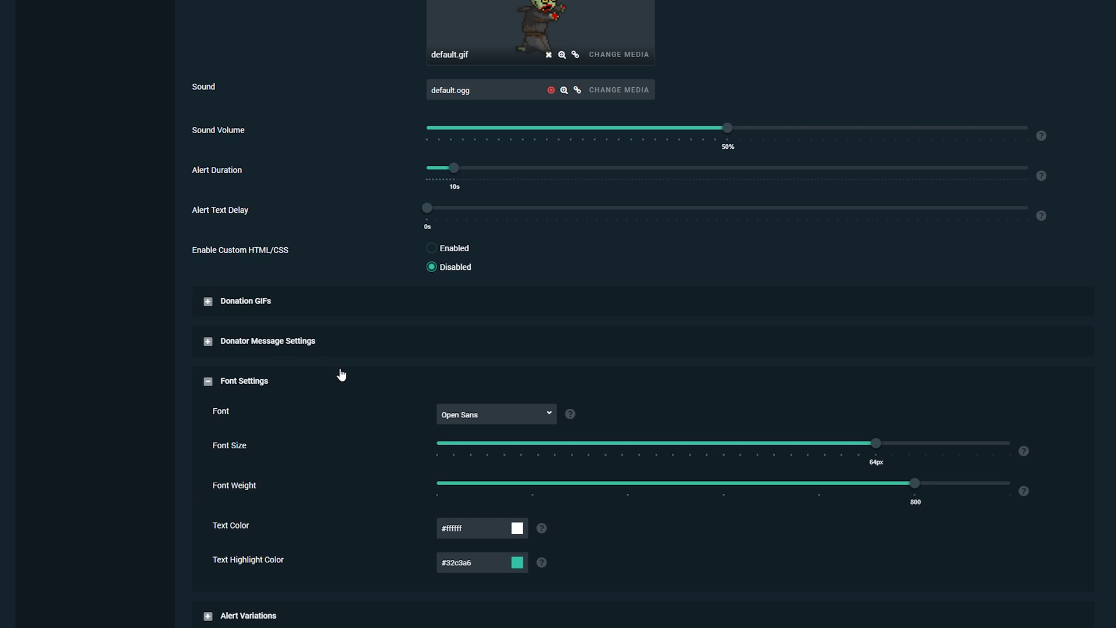
click(500, 415)
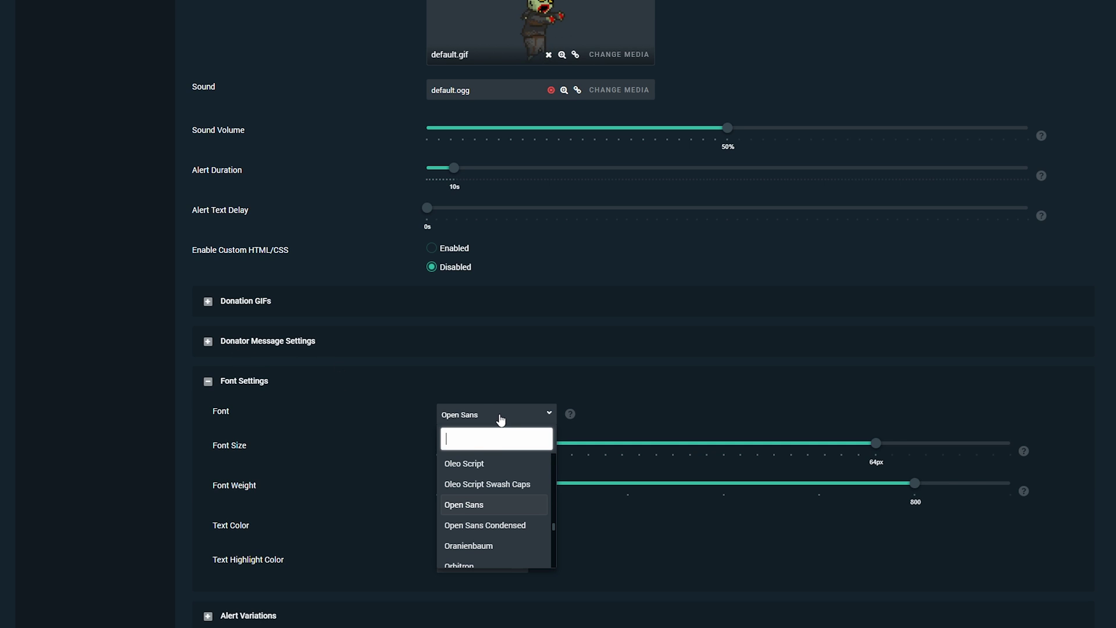
click(474, 474)
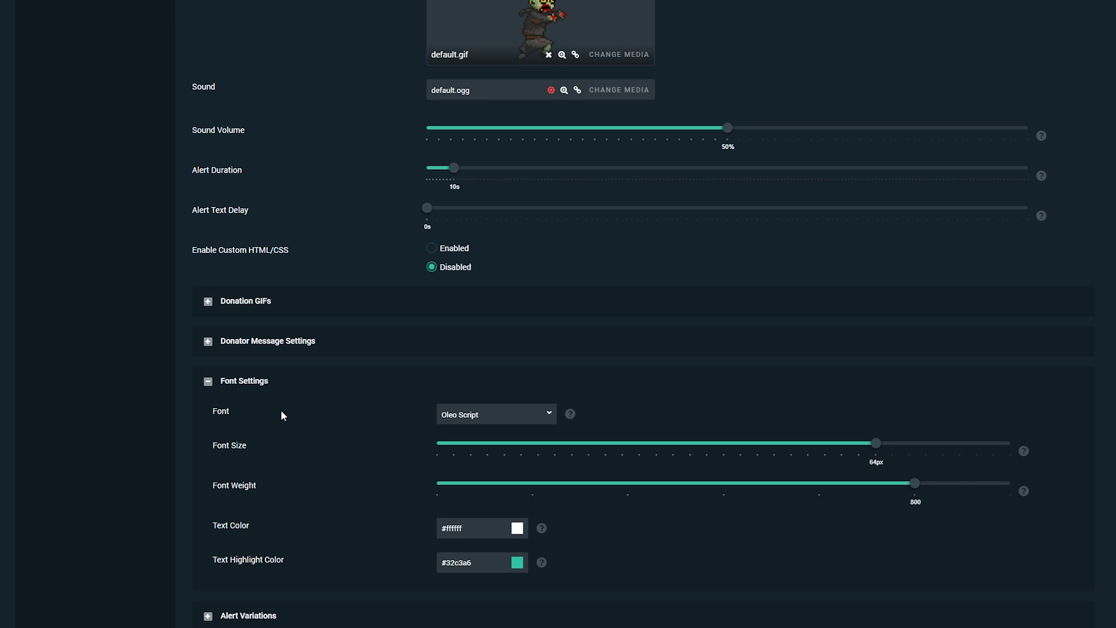
click(259, 383)
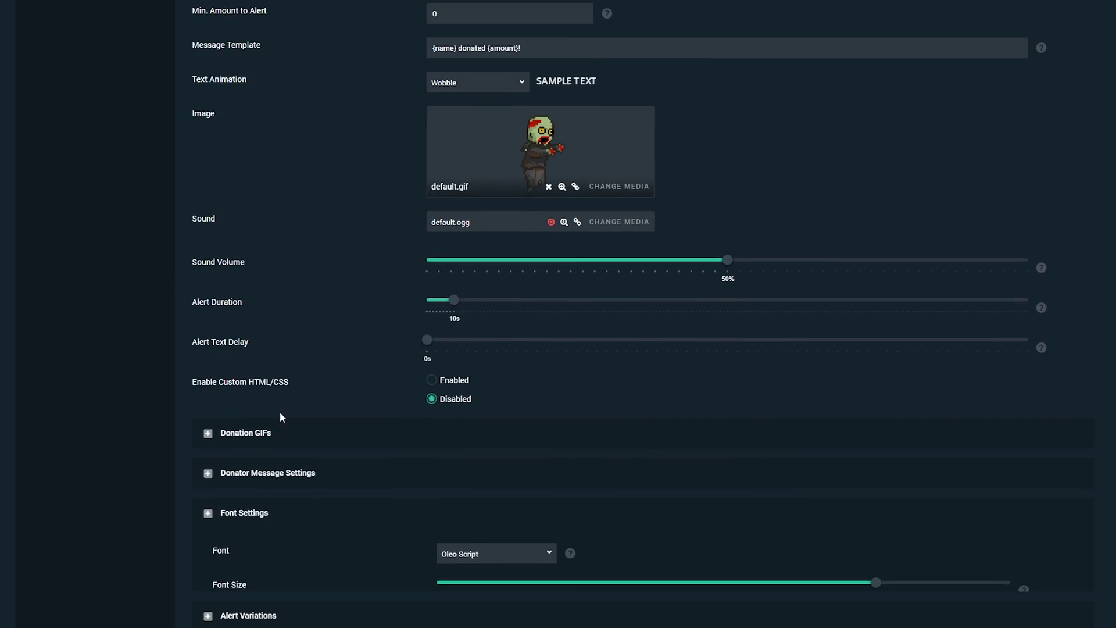
click(242, 617)
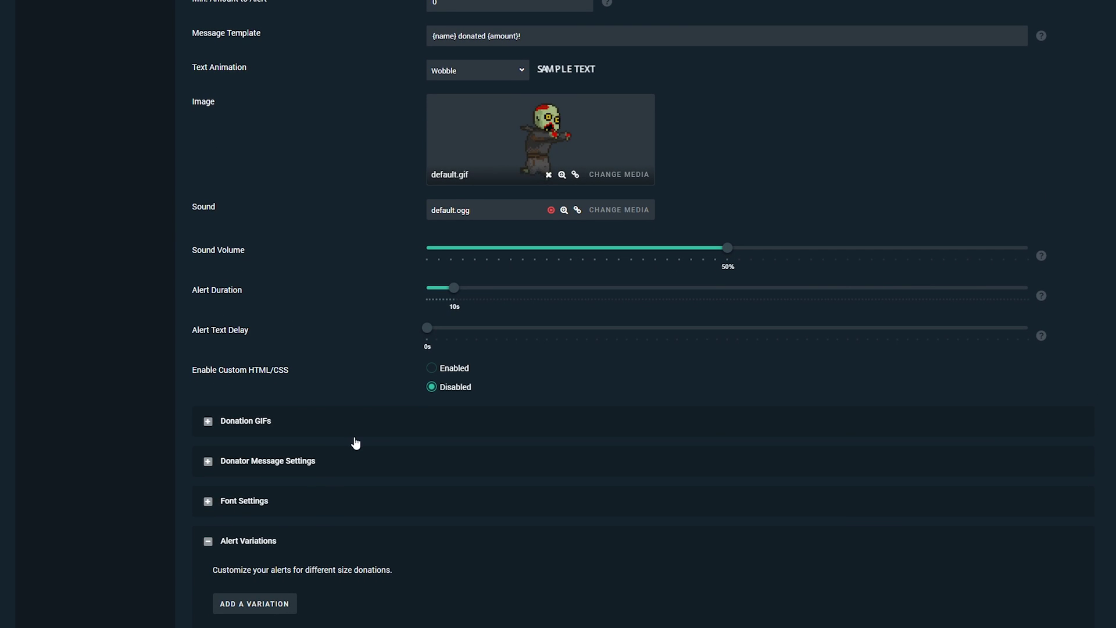
Step: Start a new alert variation, leave its condition at Randomly, and close the editor
click(260, 605)
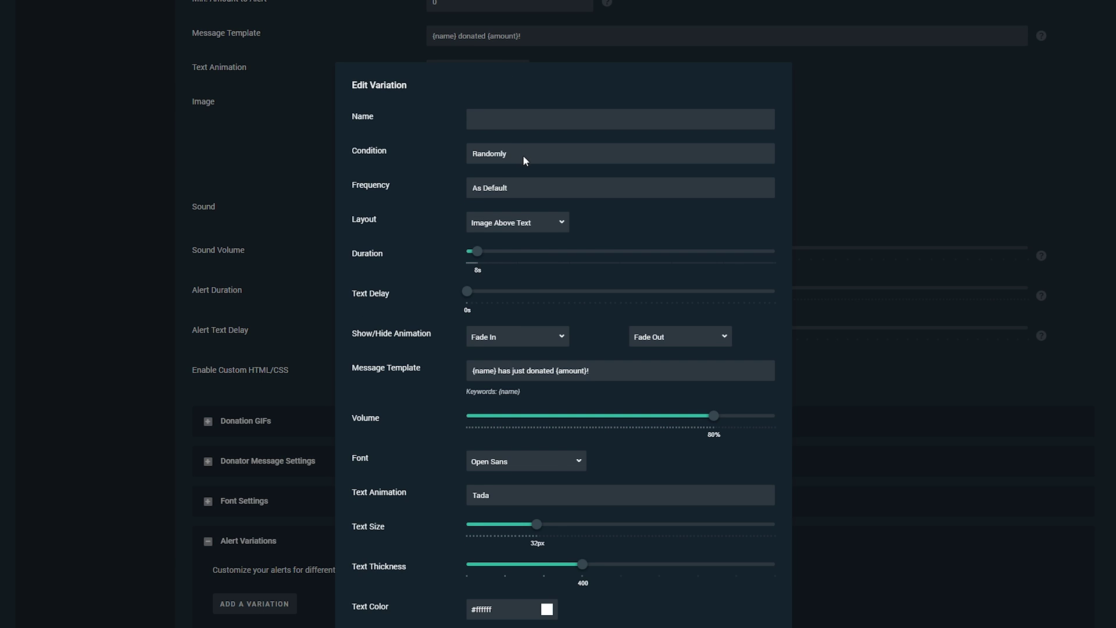
click(507, 155)
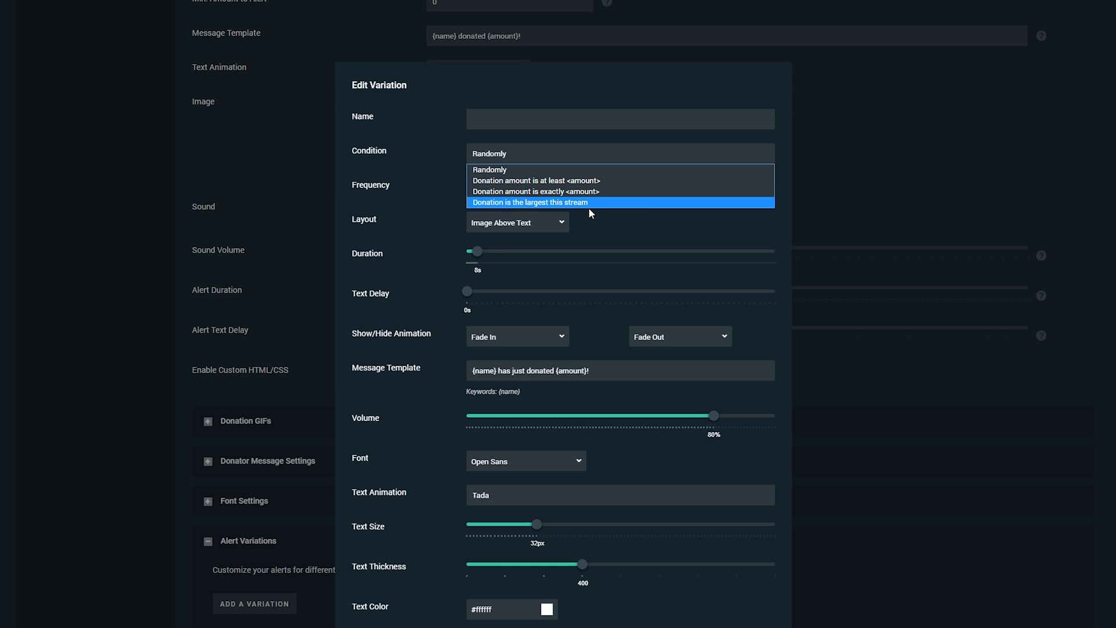
click(813, 393)
scroll(748, 598, down, 3)
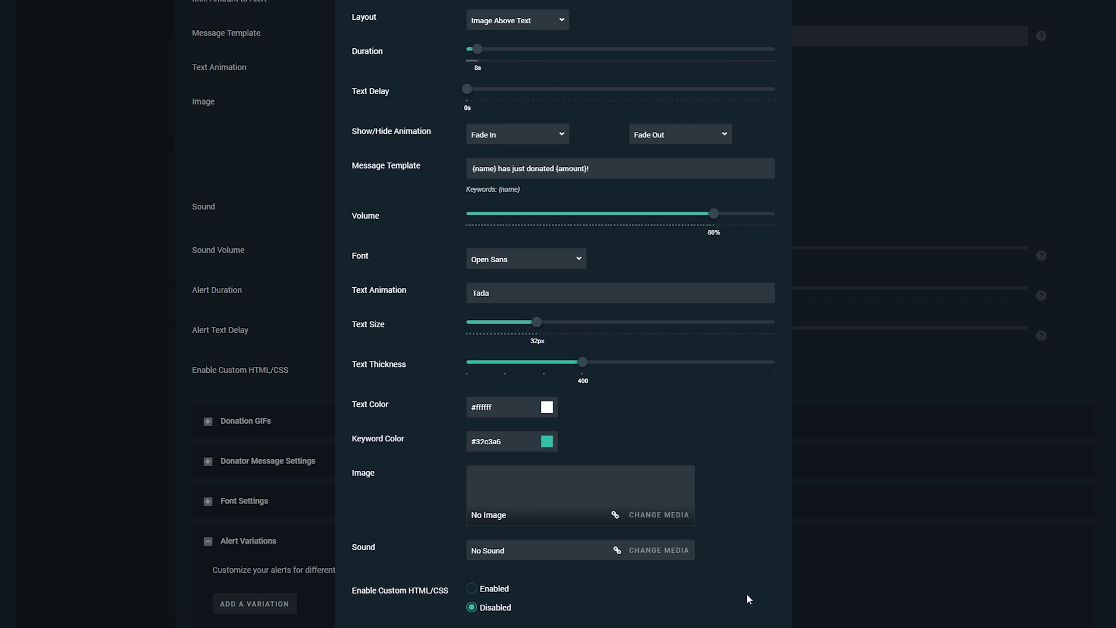
key(Escape)
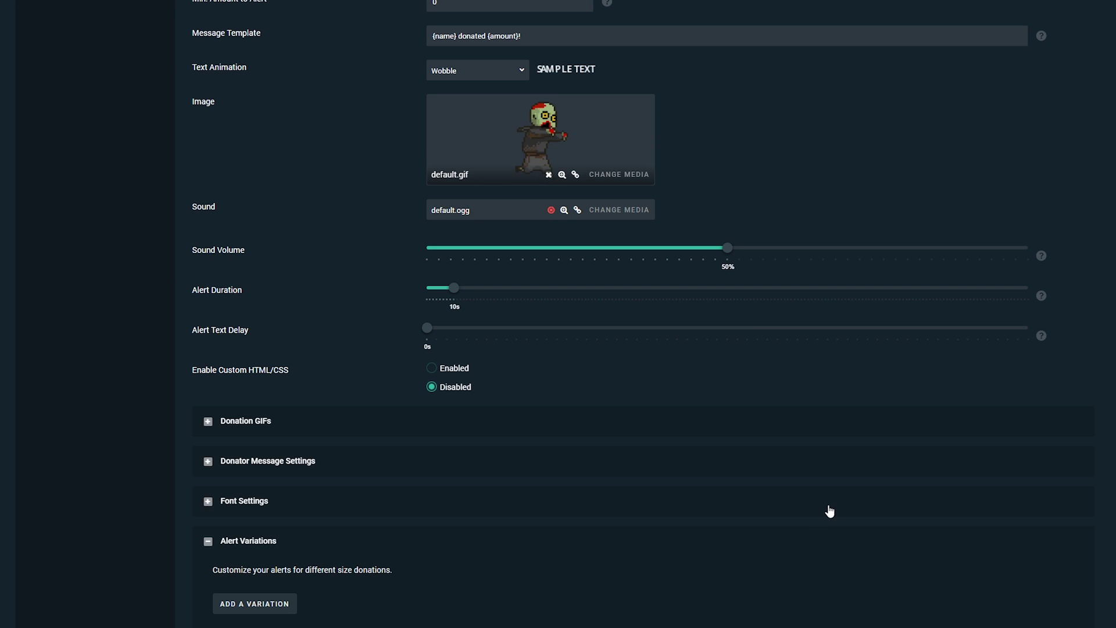
Step: Collapse Alert Variations, save the settings, and copy the revealed Alert Box widget URL
click(248, 540)
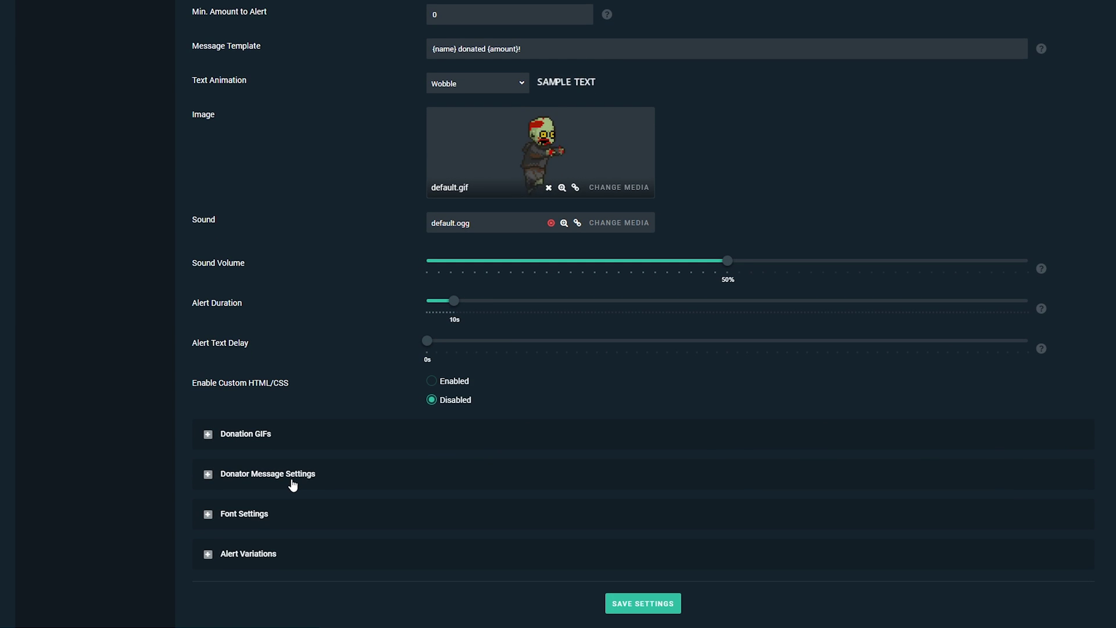
click(643, 604)
scroll(786, 494, up, 15)
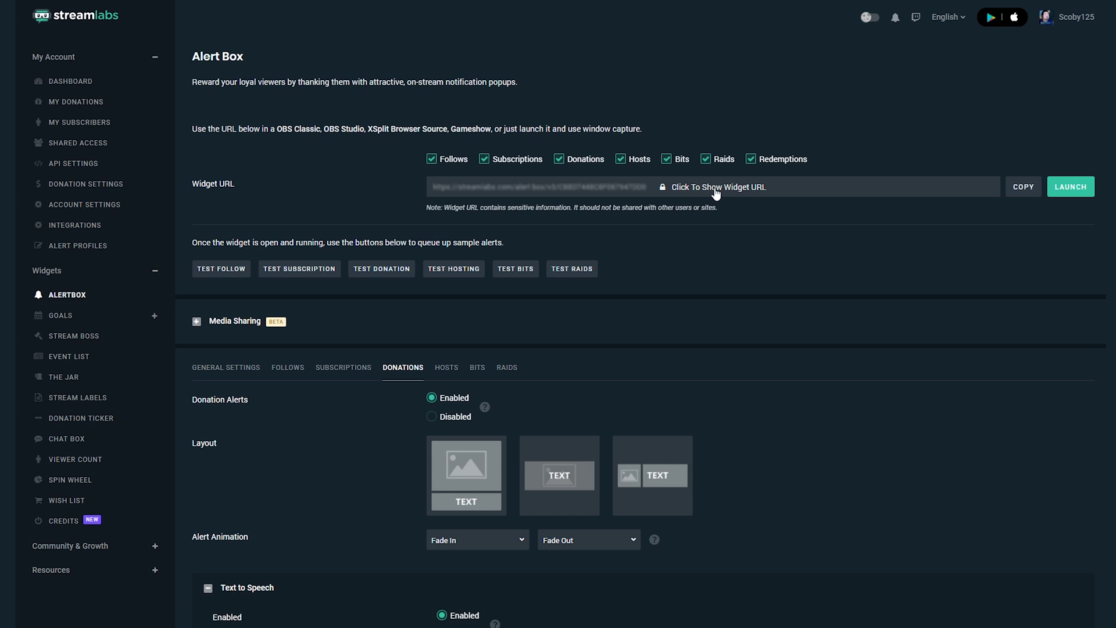
click(726, 191)
click(573, 186)
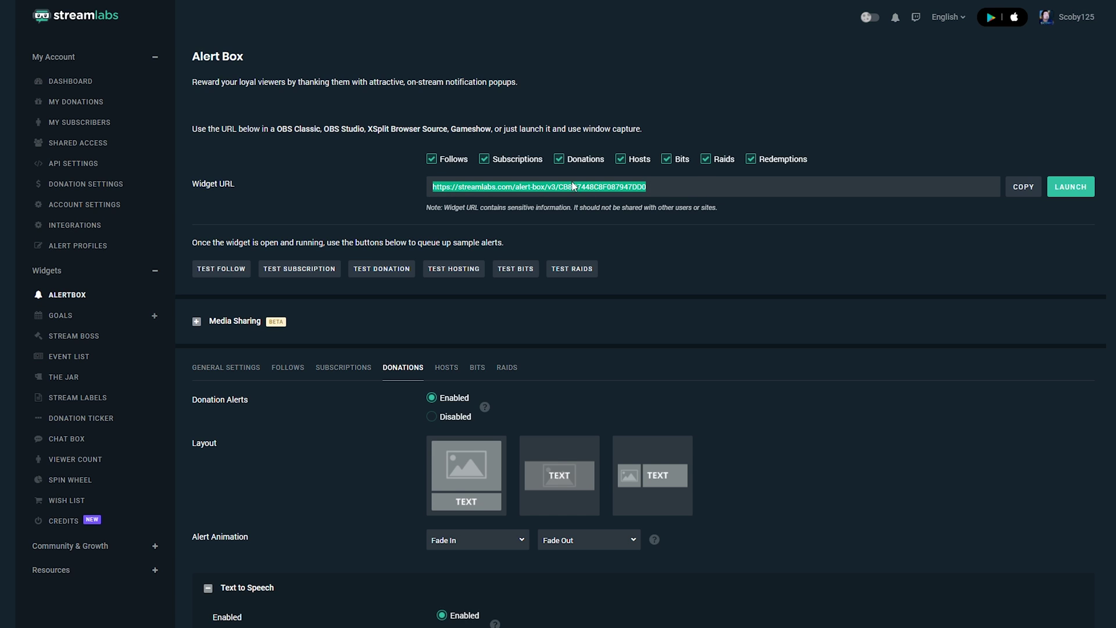
right_click(560, 192)
click(579, 196)
Step: Open the alert widget in its own window and snap it to the right half of the screen
click(1065, 189)
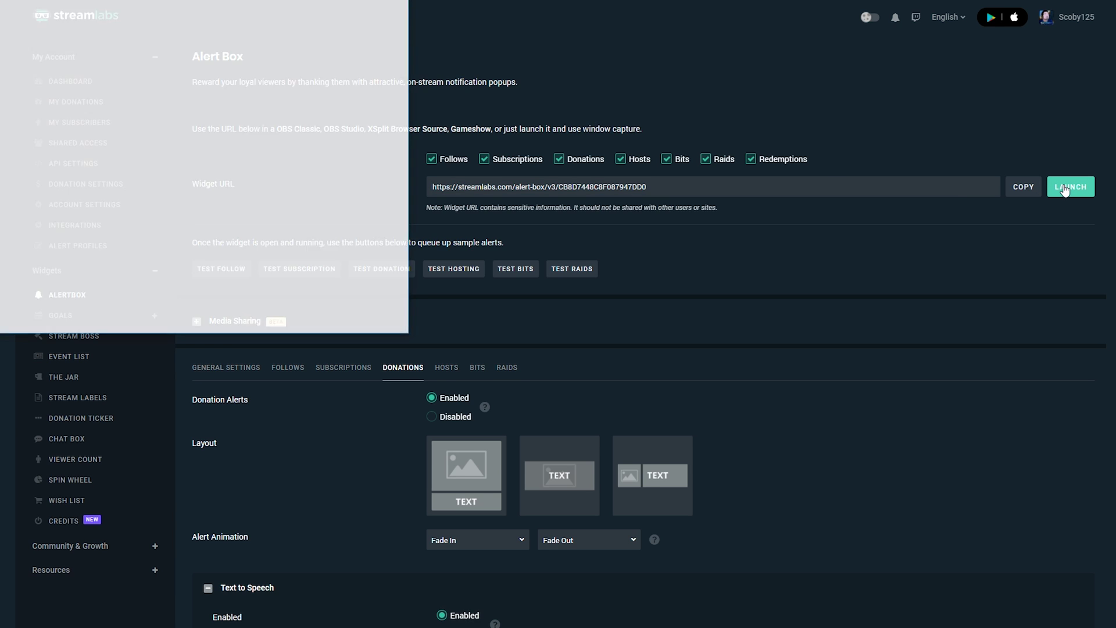
drag(154, 1, 689, 71)
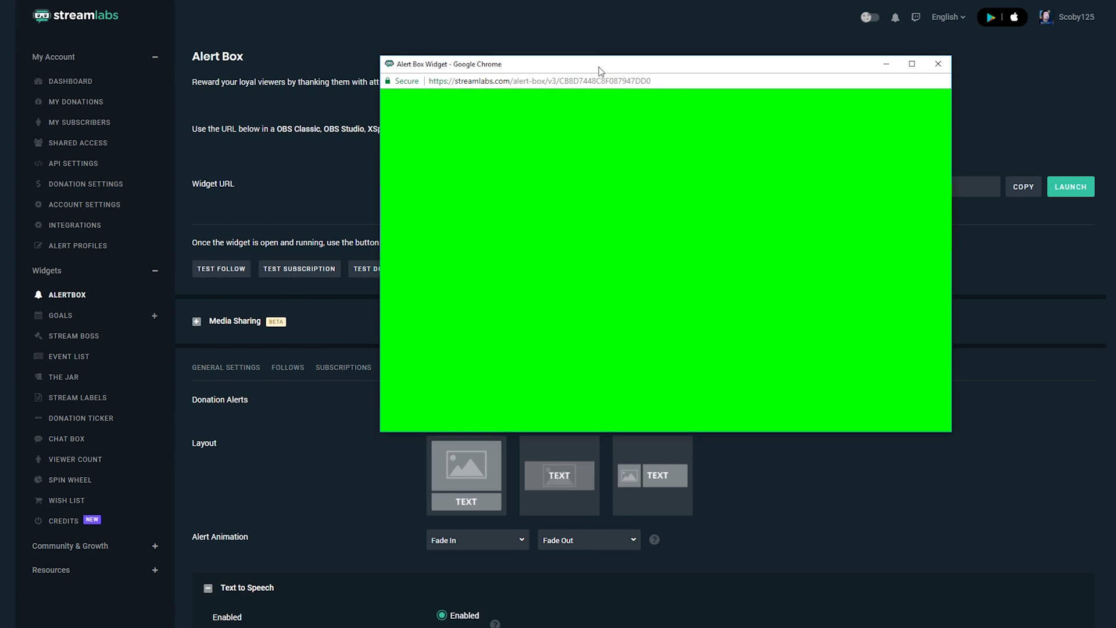
drag(601, 71, 898, 89)
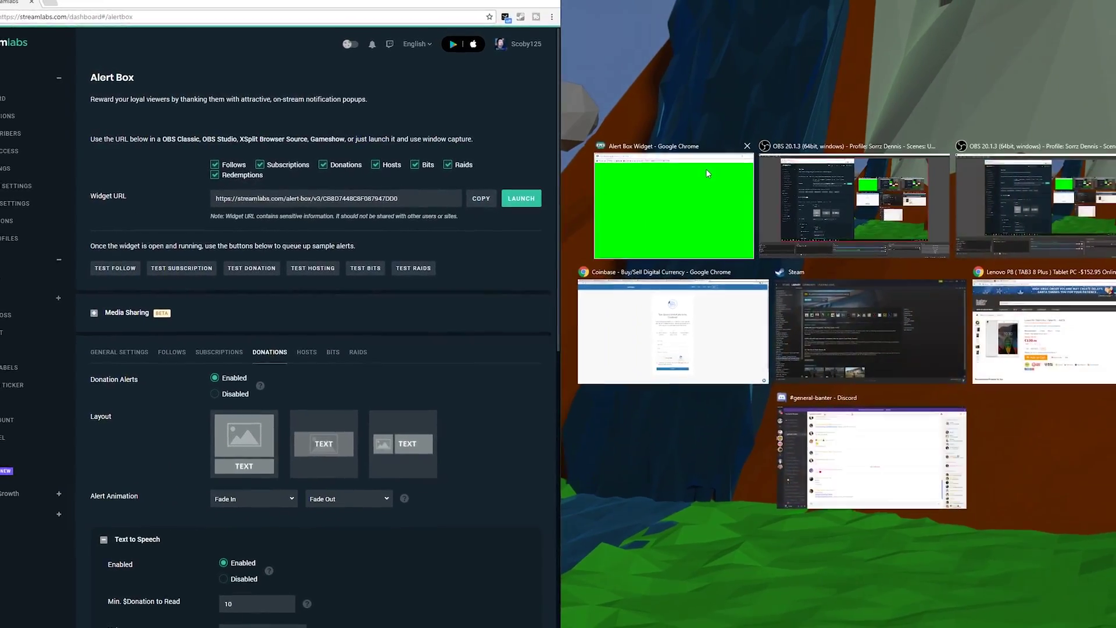
click(707, 173)
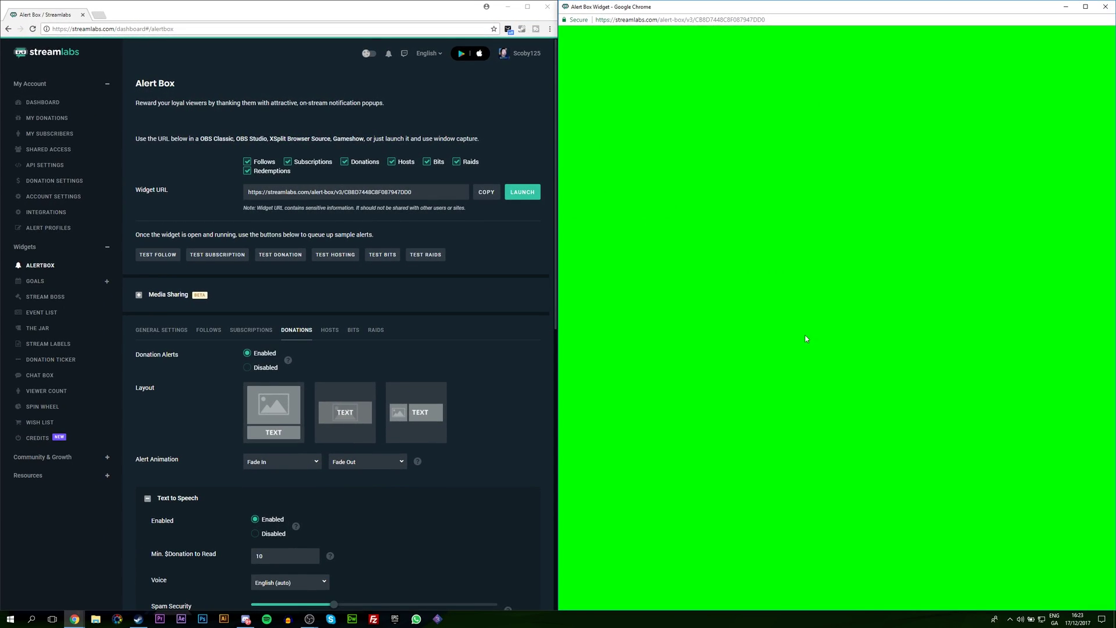
Step: Send a test donation alert, reselect the widget URL, and switch to OBS Studio
click(280, 255)
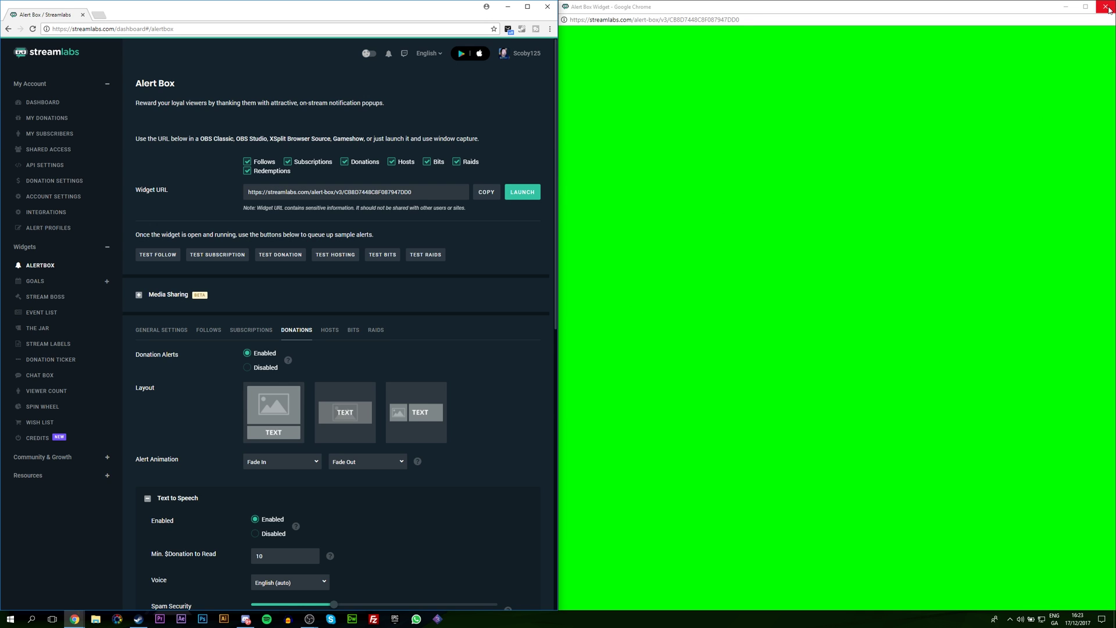
click(455, 195)
key(ctrl+c)
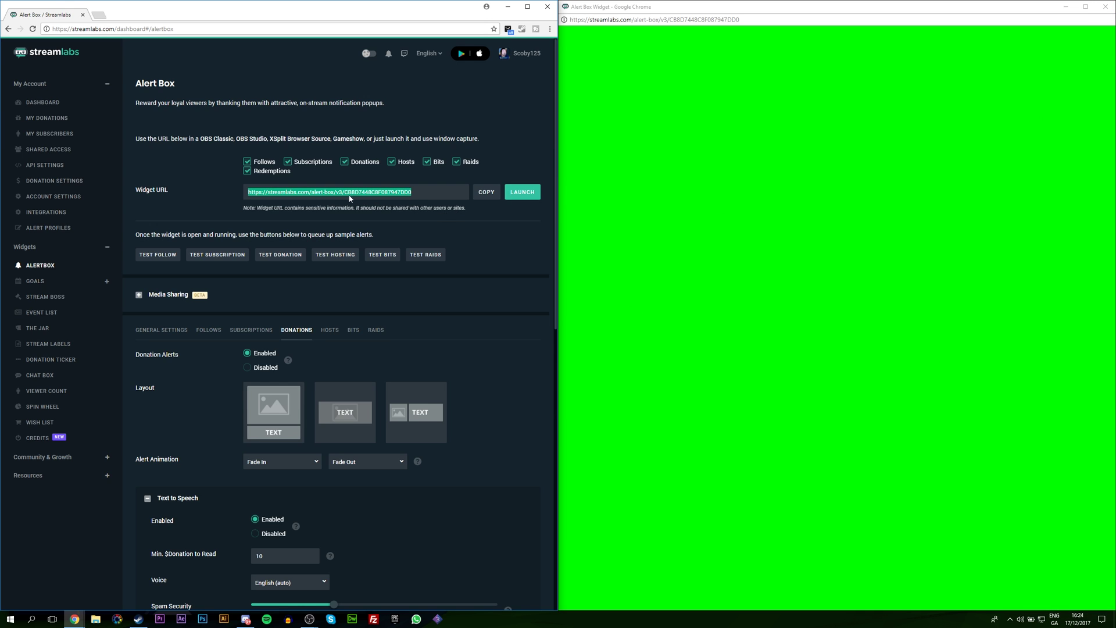
mouse_move(306, 621)
click(358, 576)
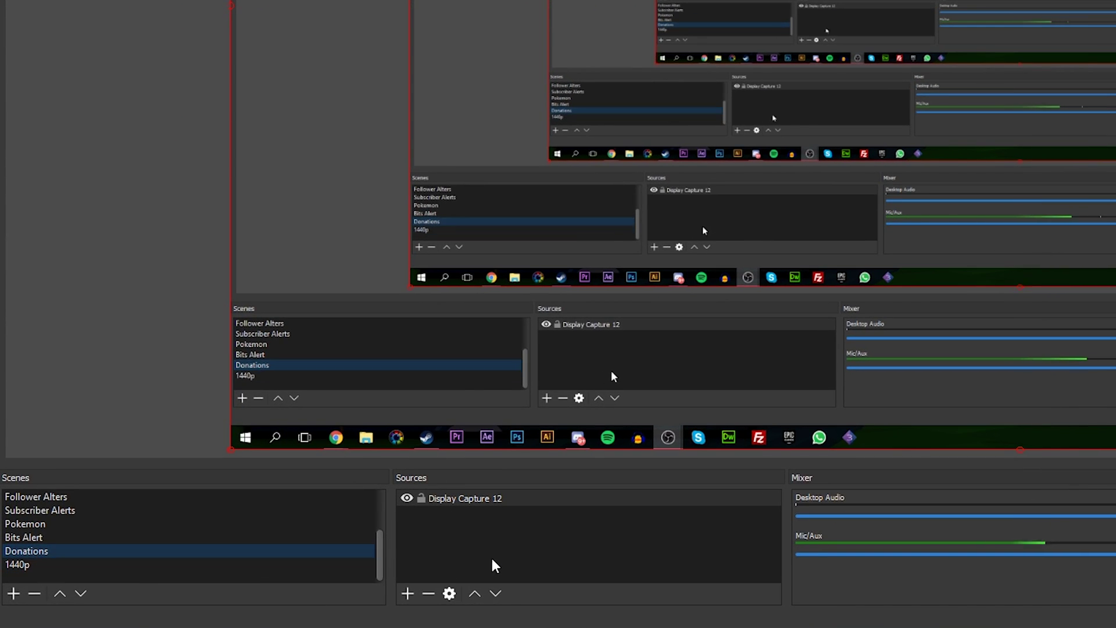
Step: Create a Browser source named 'Donation Source' in the Donations scene
click(456, 495)
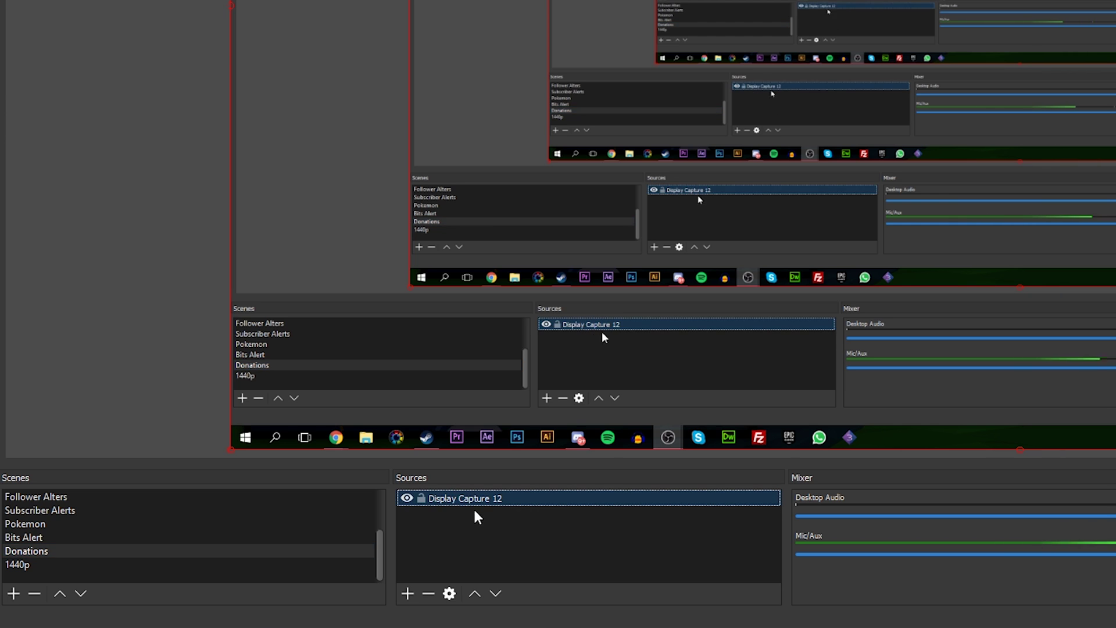
click(453, 515)
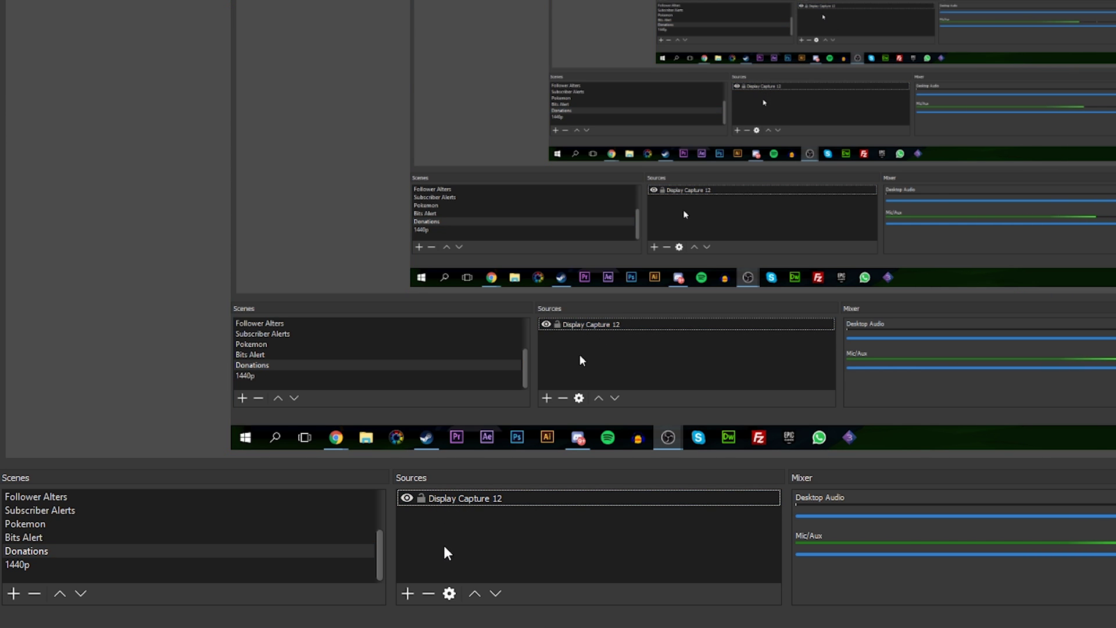
click(407, 593)
click(474, 394)
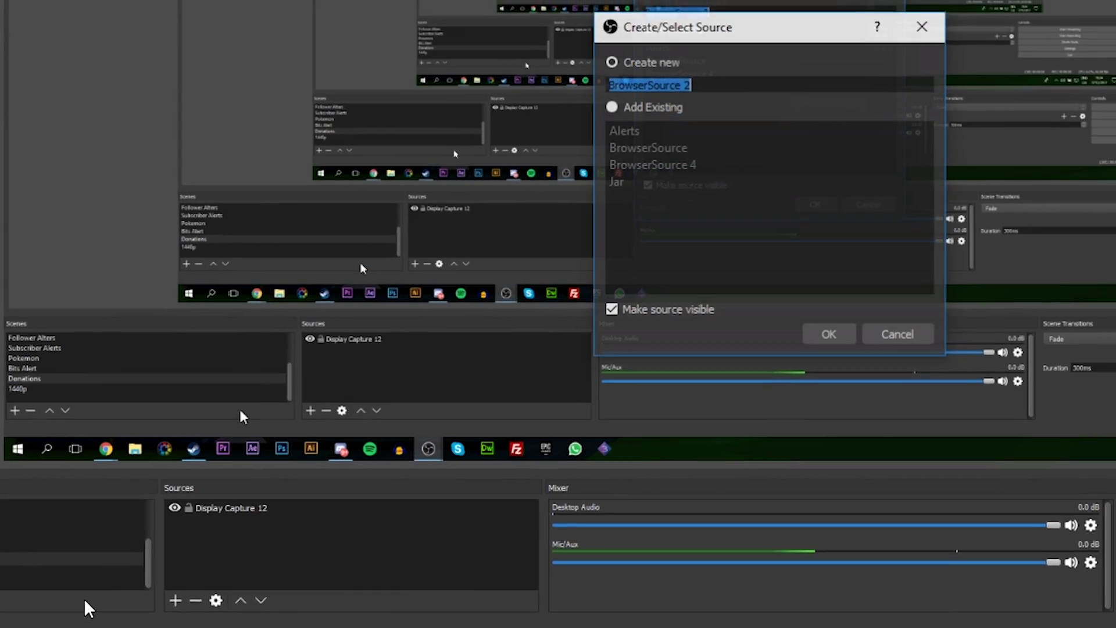
text(Donation Source)
click(446, 173)
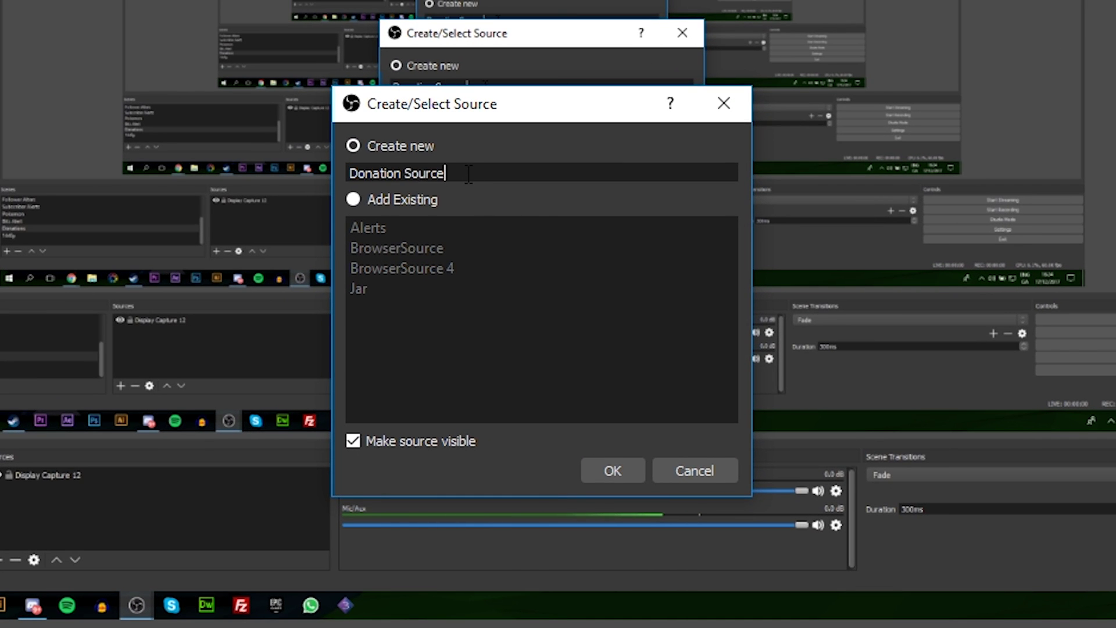
click(613, 468)
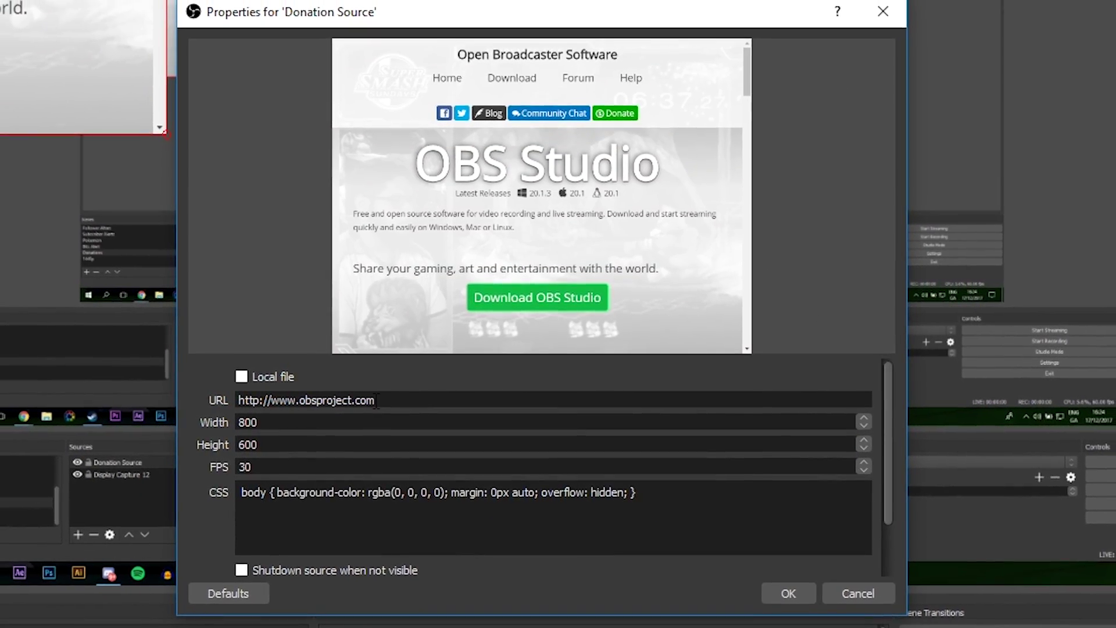
Step: Replace the Donation Source URL with the Streamlabs widget URL, set FPS to 60, and apply
drag(349, 402, 151, 404)
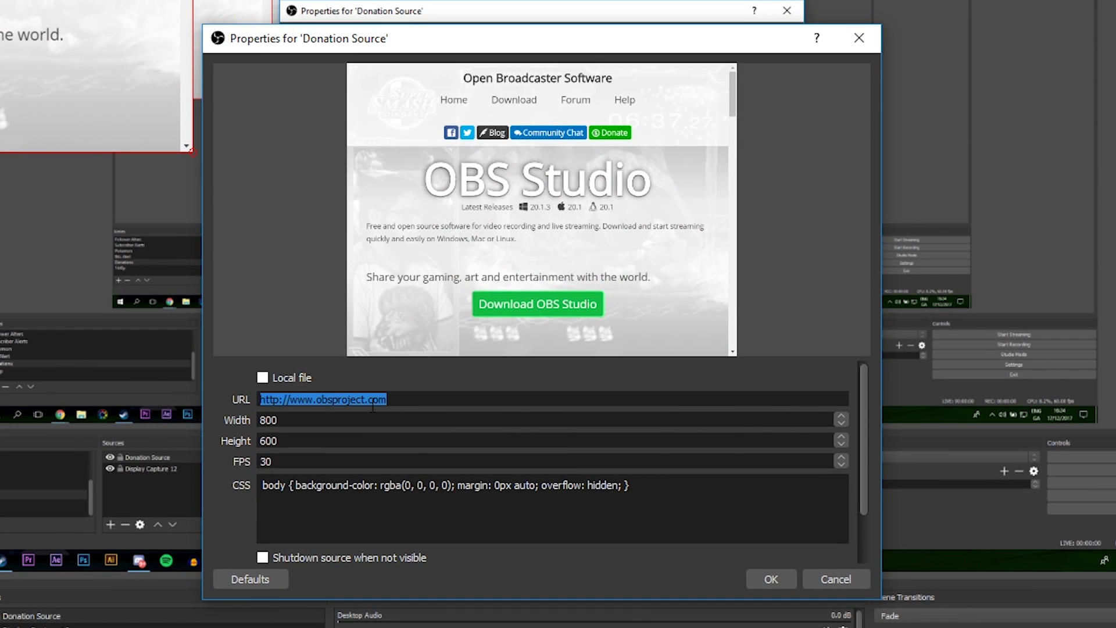
key(ctrl+v)
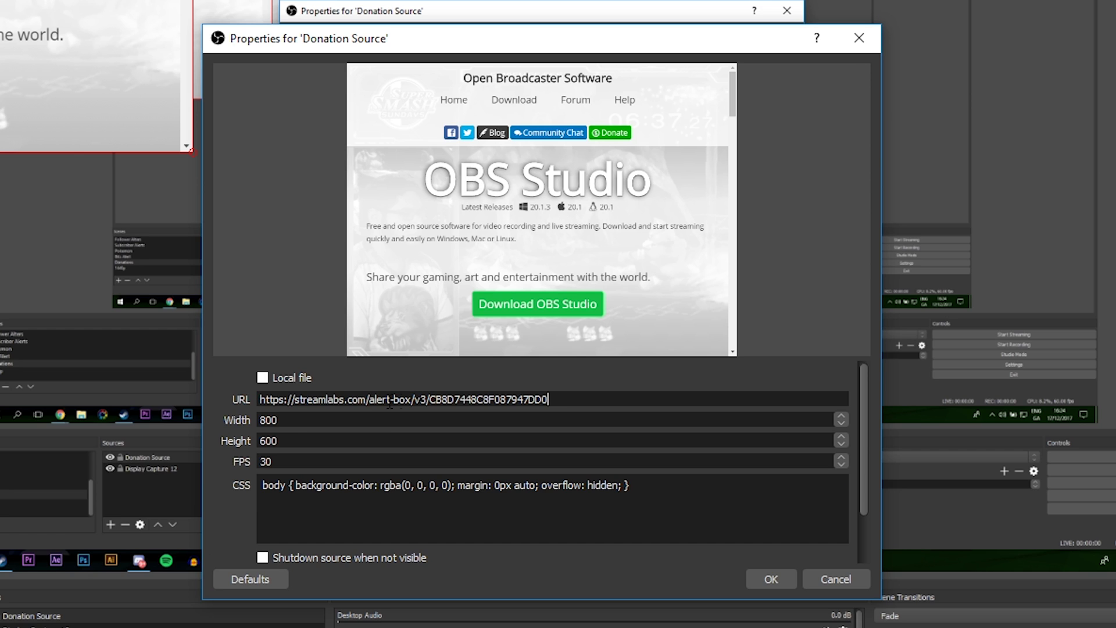
key(Tab)
key(Tab)
key(shift+Tab)
key(Tab)
key(Tab)
text(60)
drag(633, 486, 212, 467)
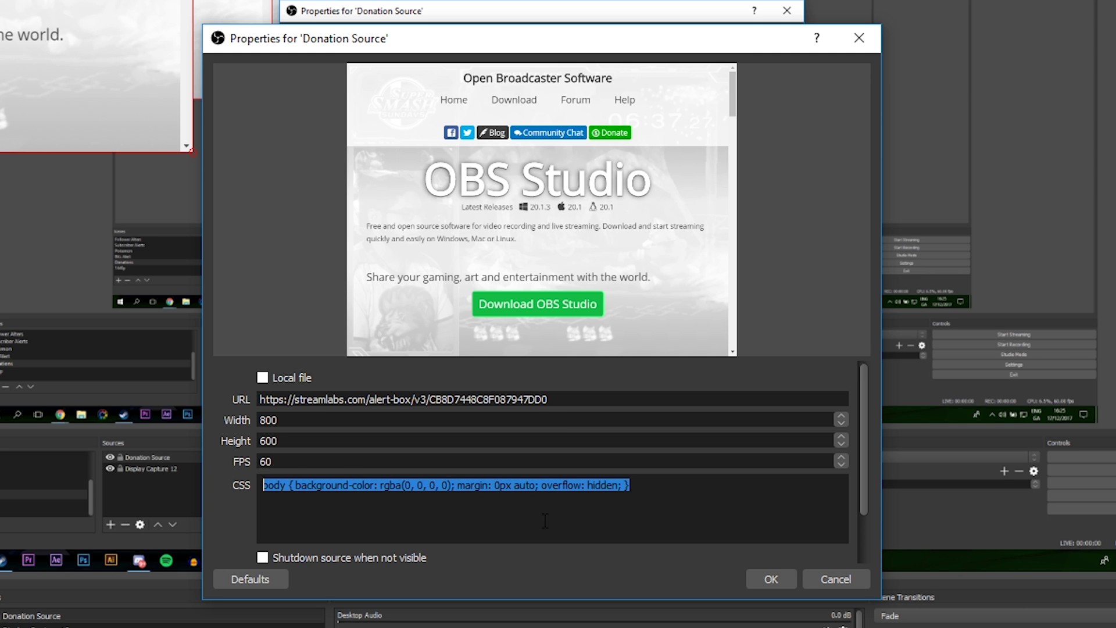
click(767, 581)
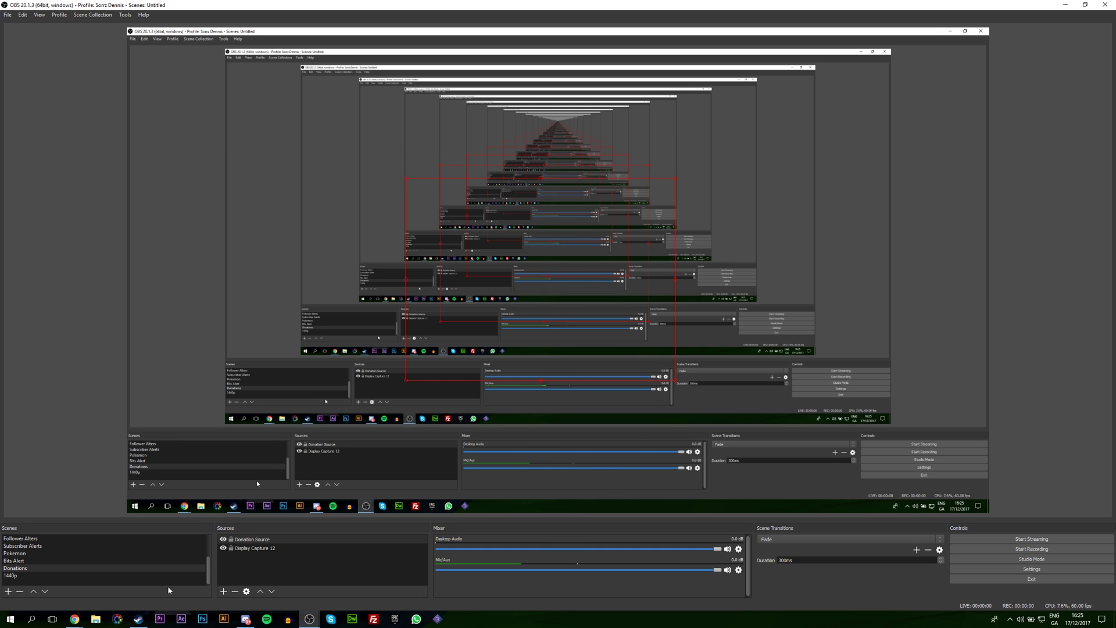
Step: Trigger a Streamlabs test donation and watch the $84 alert in the OBS preview
key(alt+Tab)
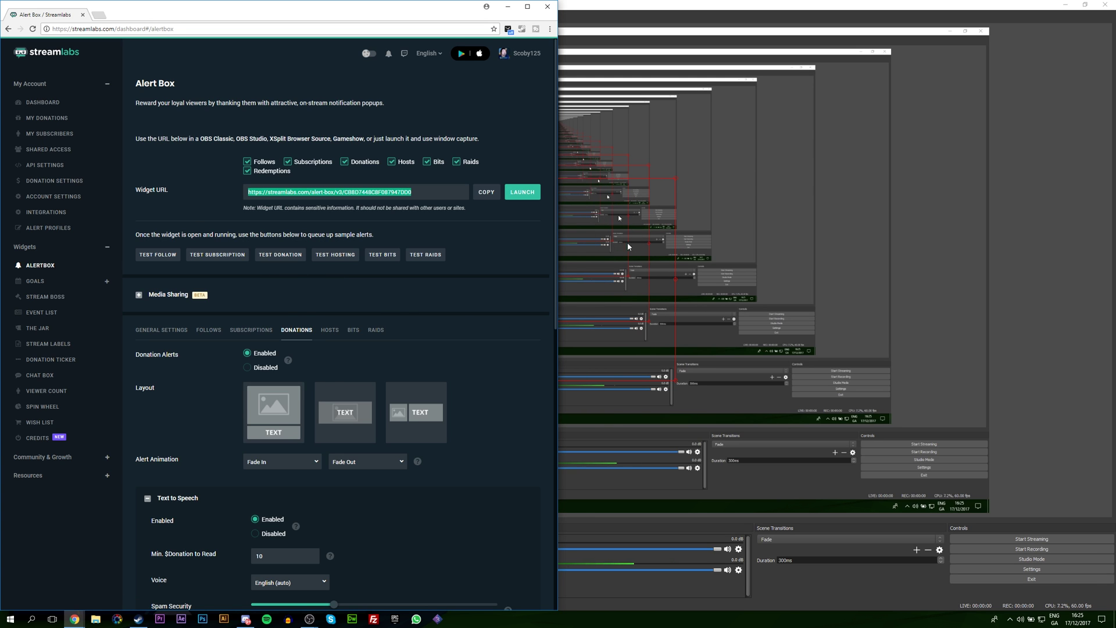
click(289, 258)
click(1024, 262)
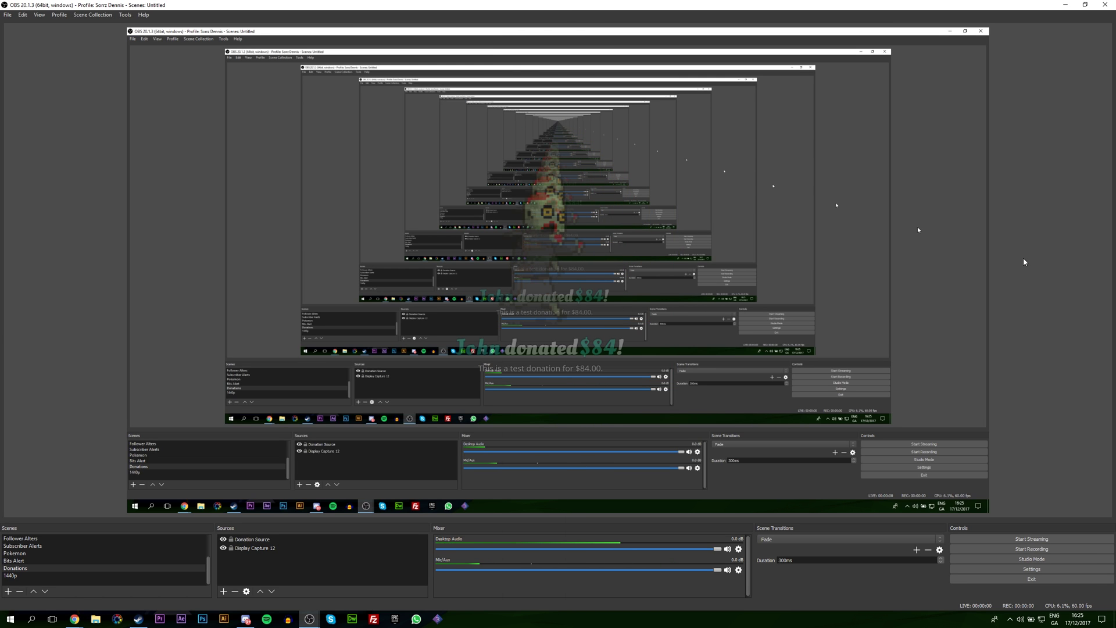